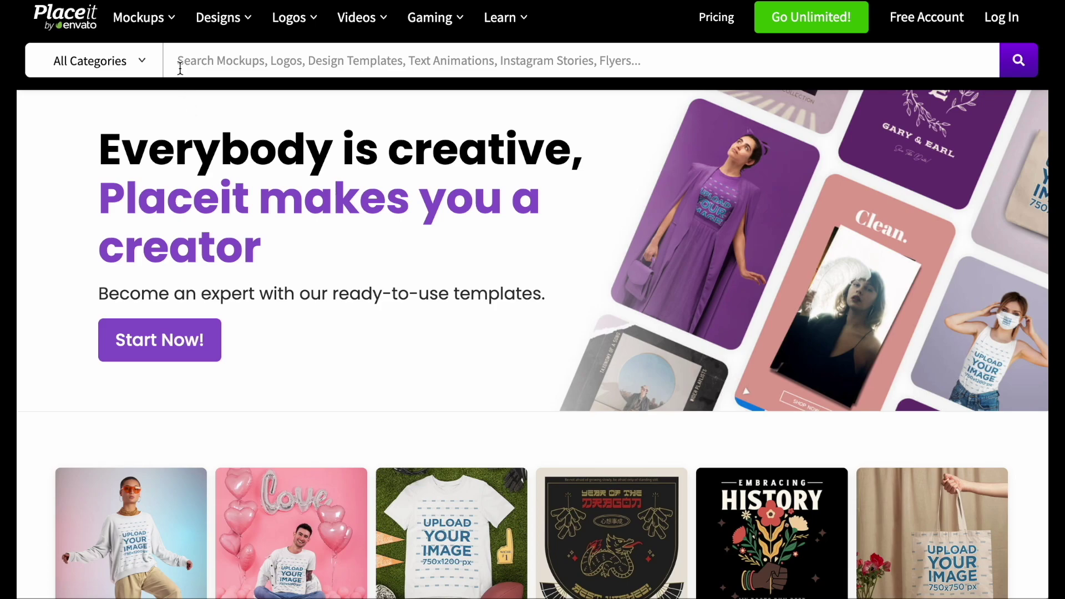
- Go to the Hats mockups via Mockups > Apparel in the top navigation
mouse_move(177, 29)
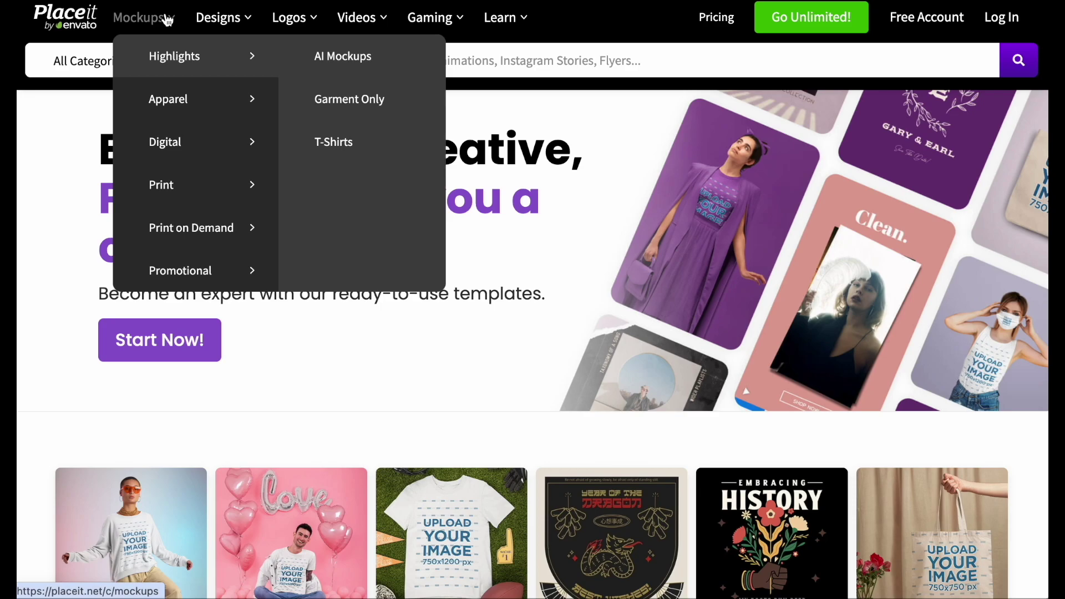
mouse_move(179, 189)
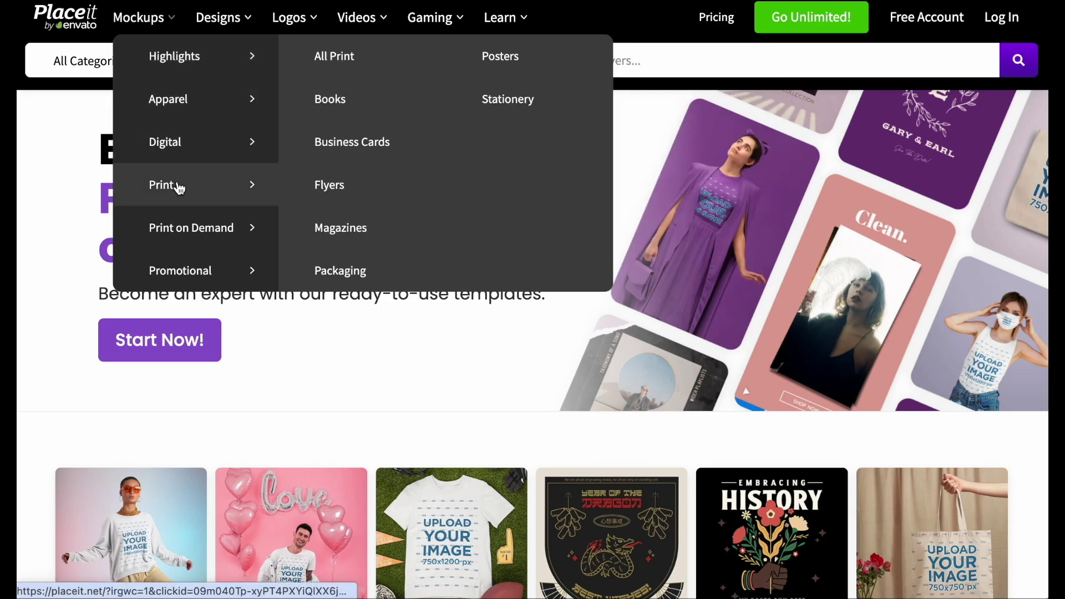
mouse_move(218, 113)
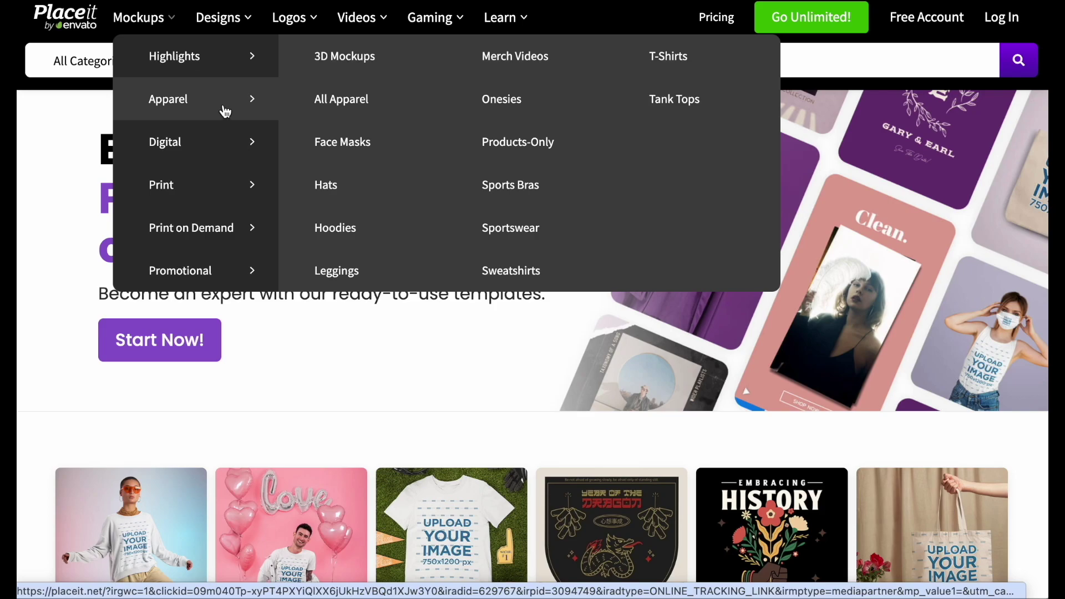
left_click(326, 186)
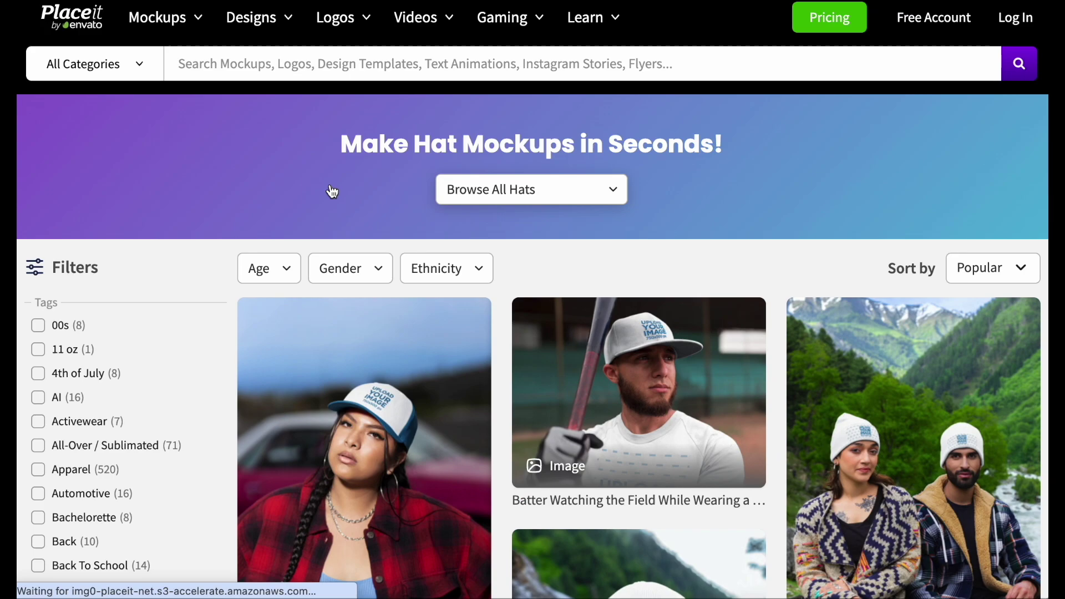
- Browse the hat mockups and open the Dad Hat Mockup of a Woman with Braided Hair preview
scroll(322, 365, "down", 3)
scroll(320, 366, "down", 7)
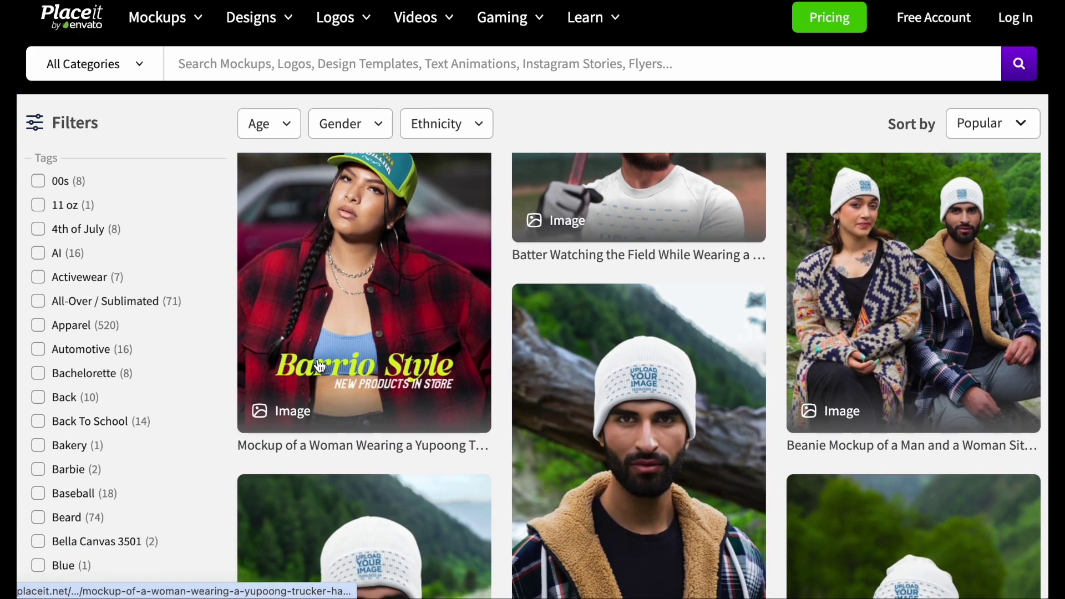
scroll(350, 381, "down", 10)
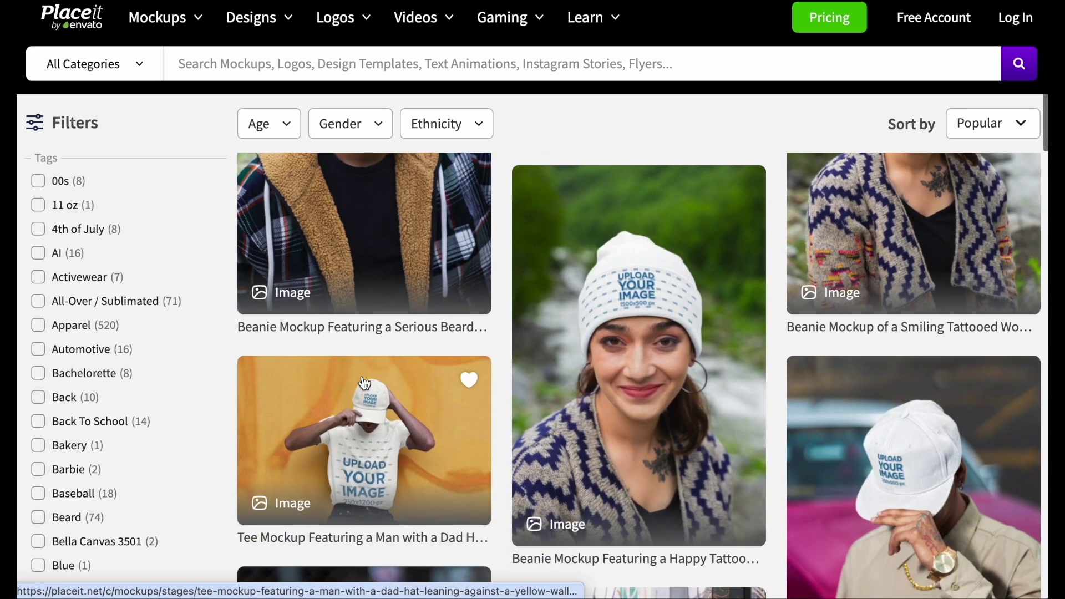
scroll(413, 380, "down", 3)
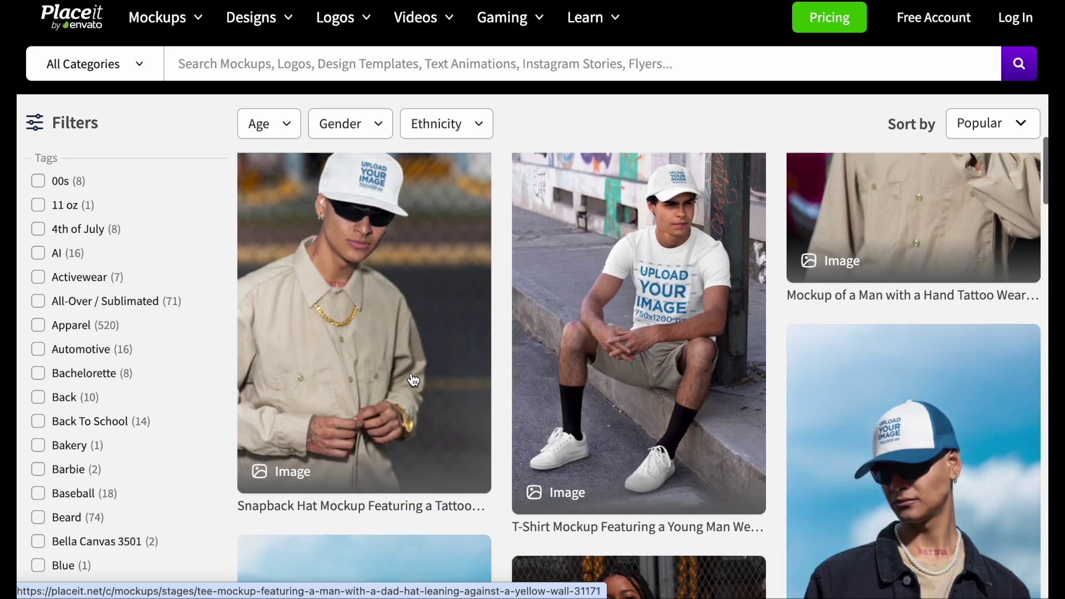
scroll(413, 380, "up", 2)
scroll(413, 380, "up", 8)
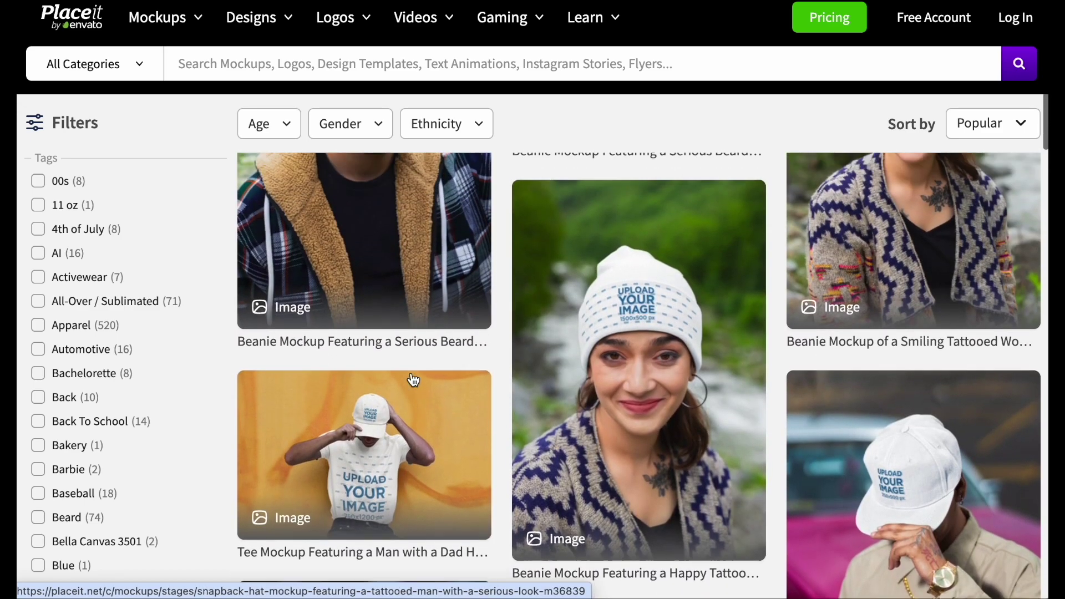
scroll(413, 379, "down", 9)
scroll(413, 379, "down", 8)
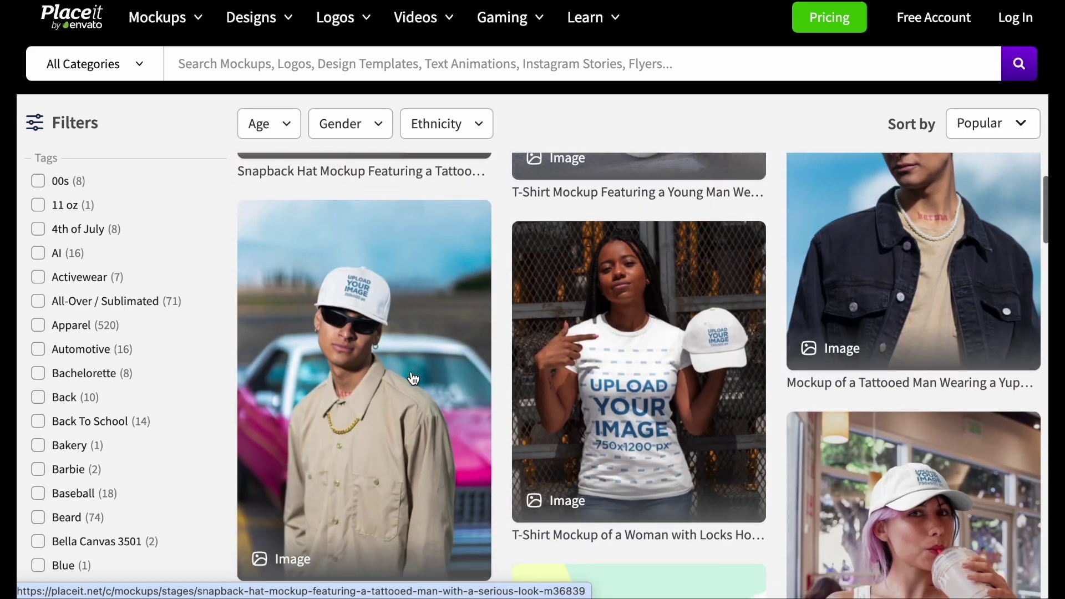
scroll(413, 378, "down", 8)
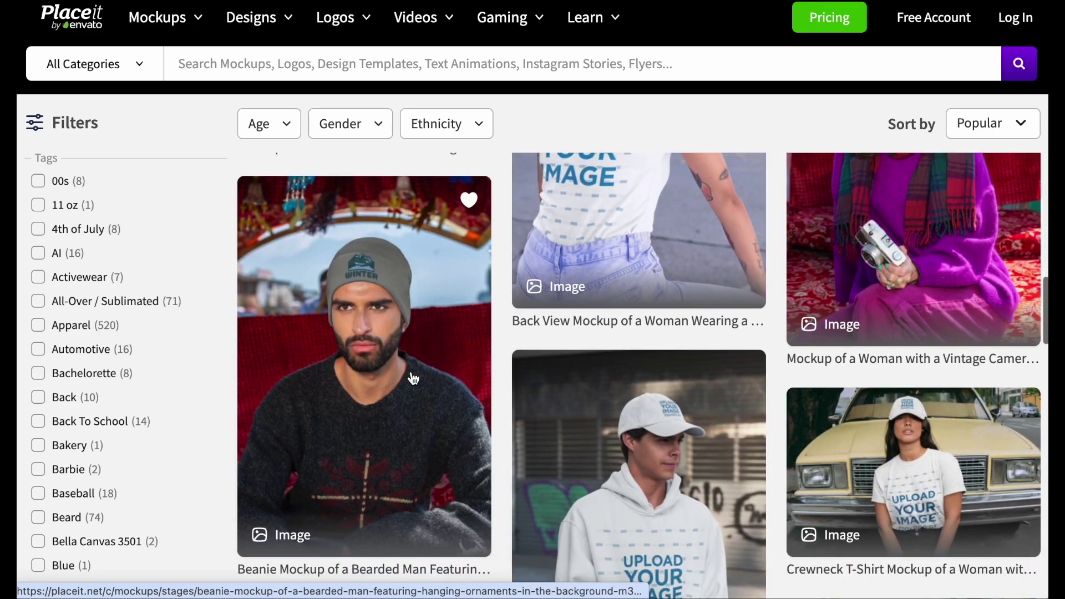
scroll(398, 266, "up", 1)
scroll(399, 266, "up", 5)
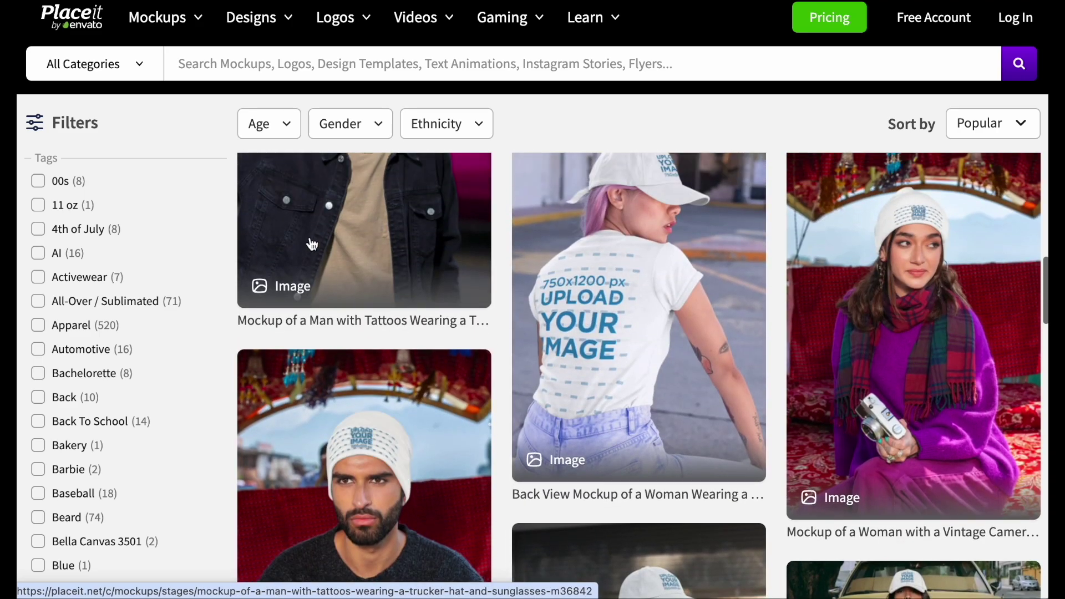
scroll(119, 364, "down", 8)
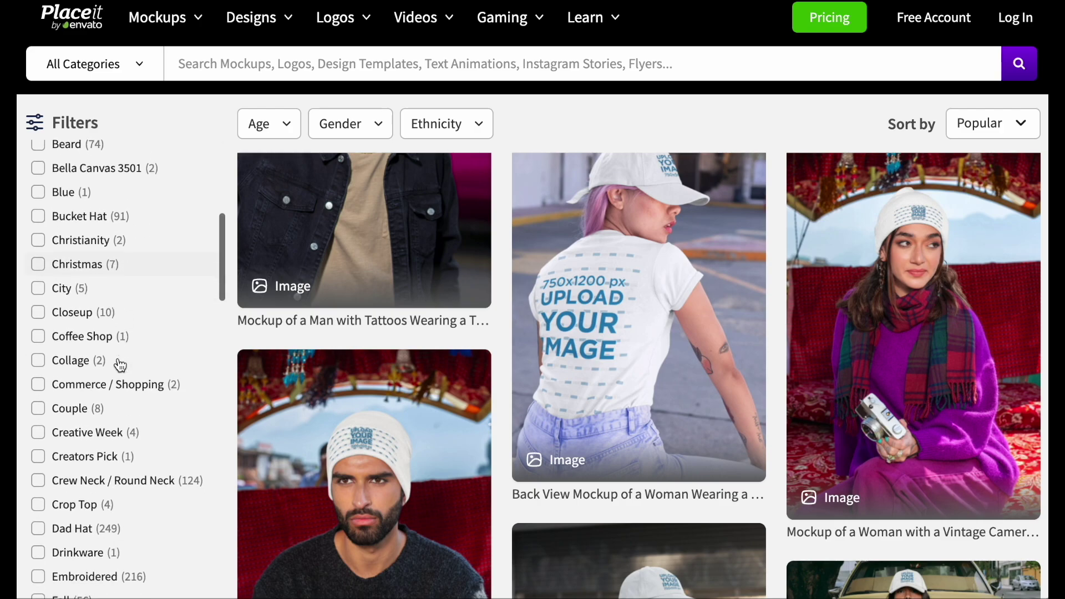
scroll(120, 364, "down", 15)
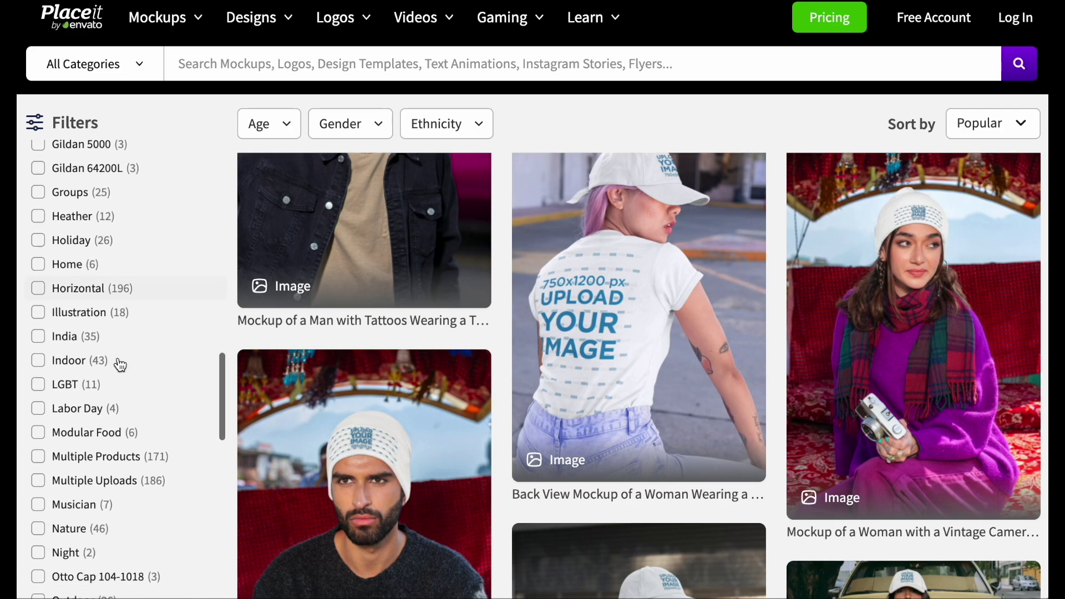
scroll(120, 363, "down", 6)
scroll(417, 416, "down", 7)
scroll(417, 416, "down", 10)
scroll(417, 416, "up", 9)
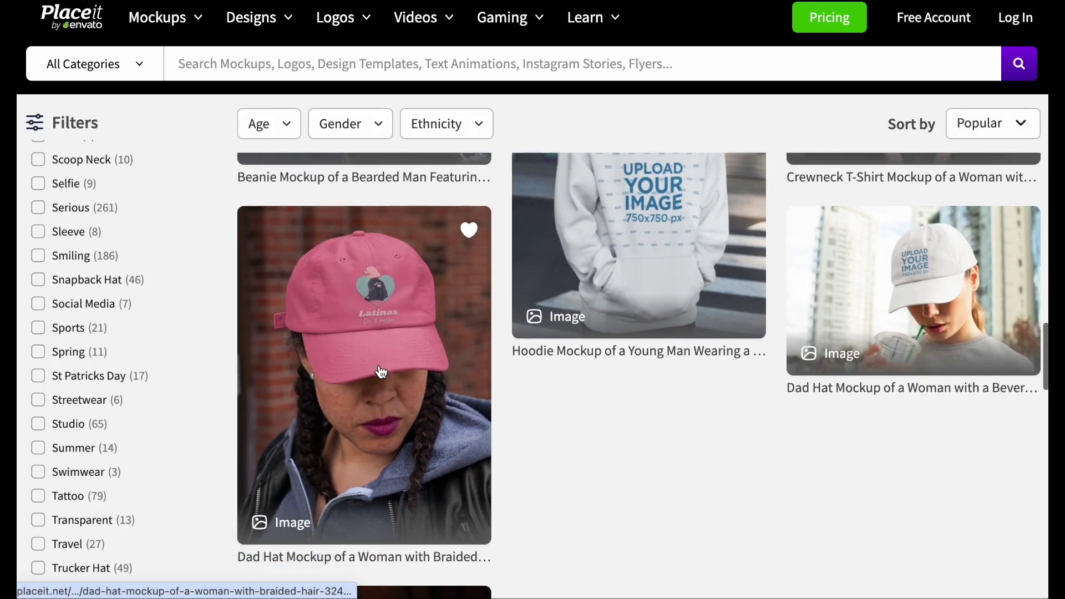
scroll(381, 372, "down", 1)
left_click(411, 293)
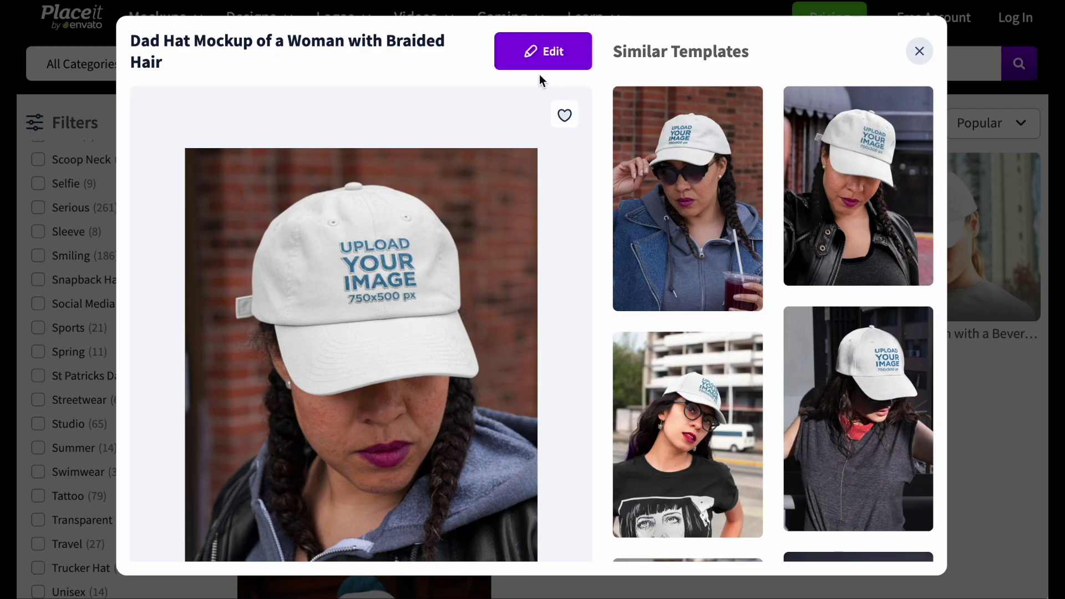
- Start editing the braided-hair dad hat mockup from its preview page
scroll(487, 322, "down", 4)
scroll(487, 322, "up", 1)
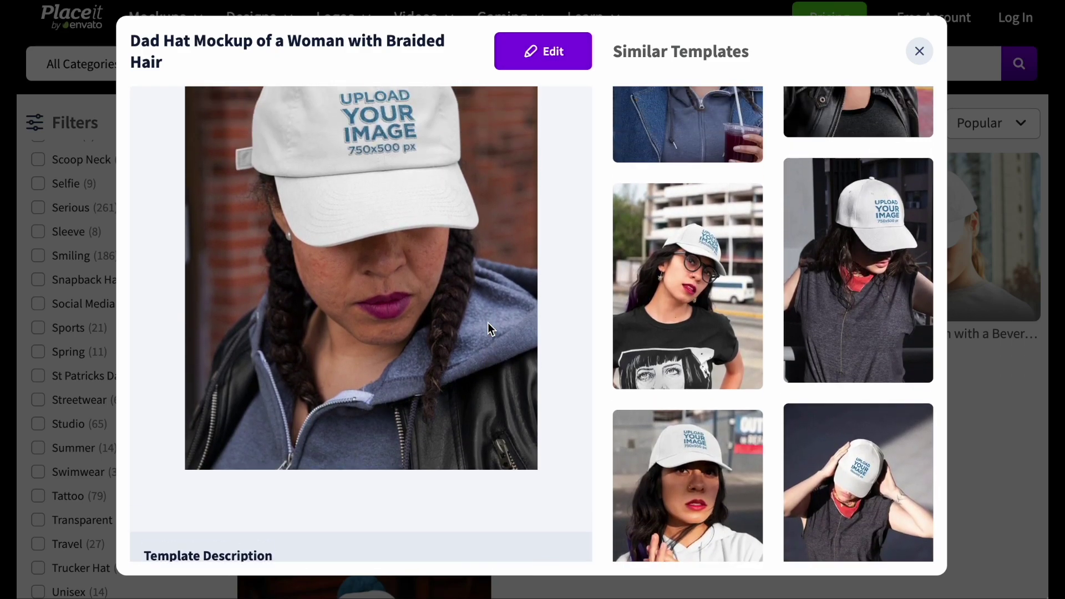
scroll(489, 328, "up", 3)
left_click(554, 56)
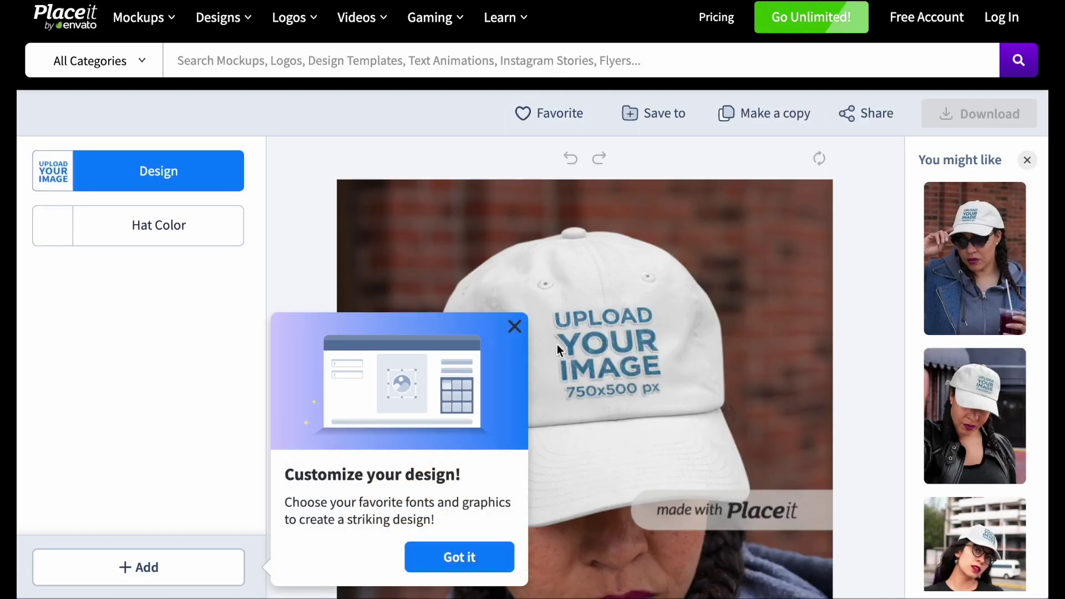
- Dismiss the customization tip and switch the hat colour from white to black
left_click(515, 327)
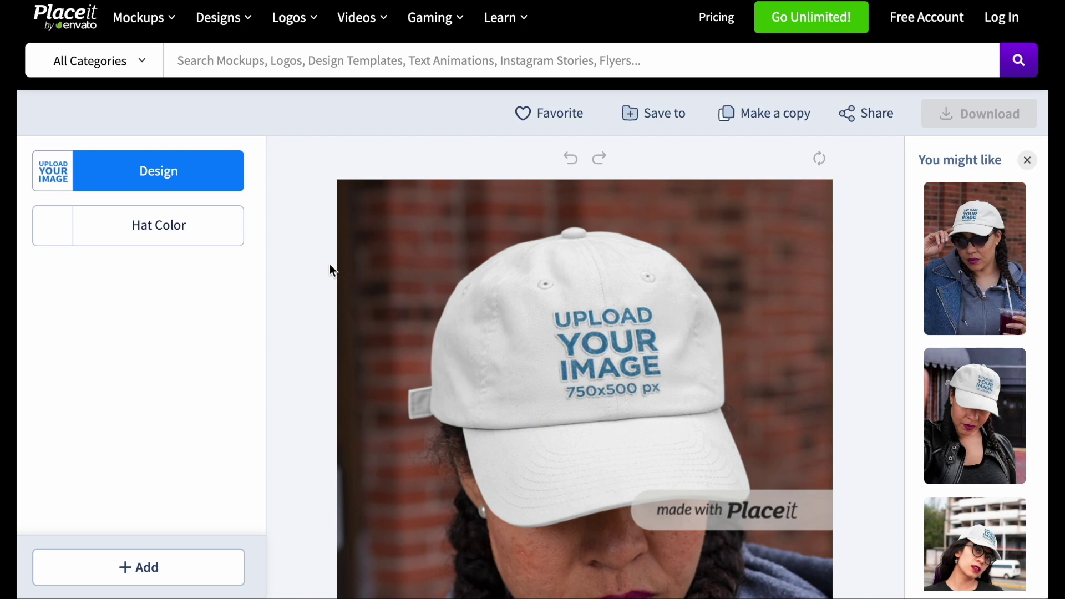
left_click(70, 239)
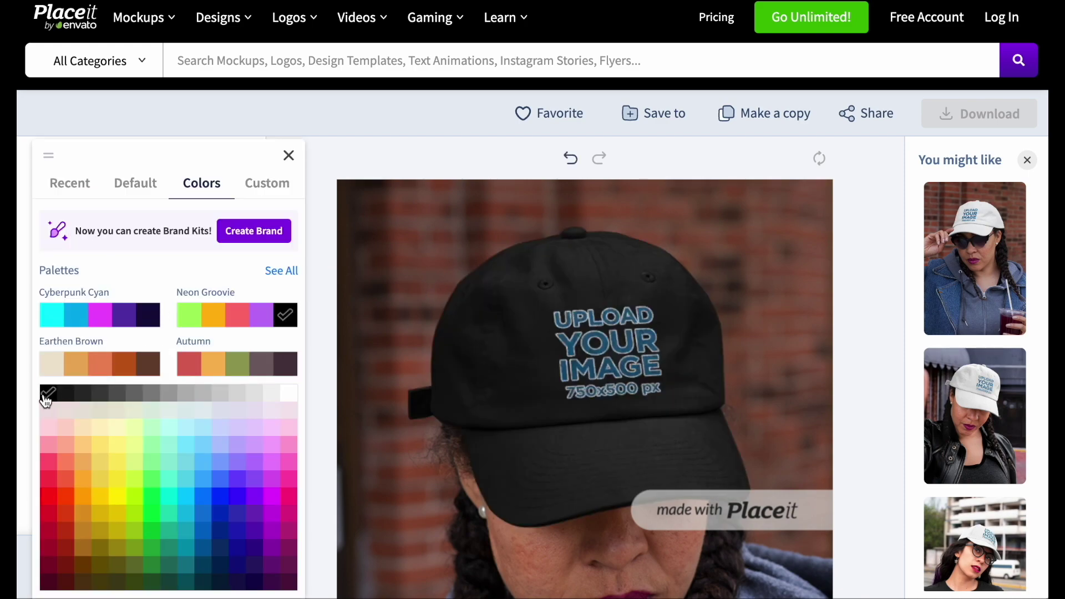
left_click(289, 156)
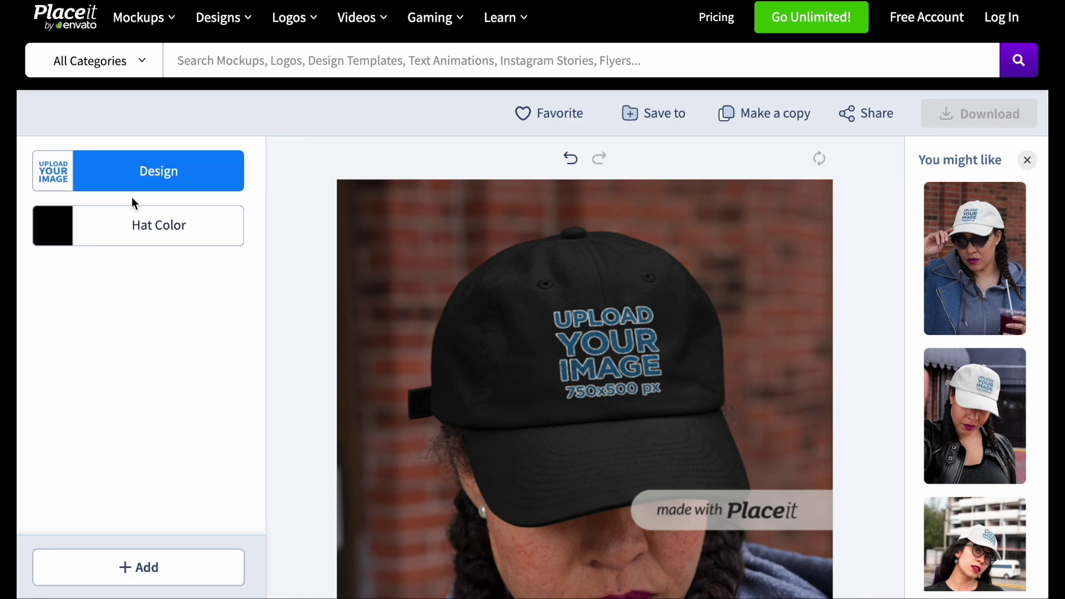
left_click(141, 176)
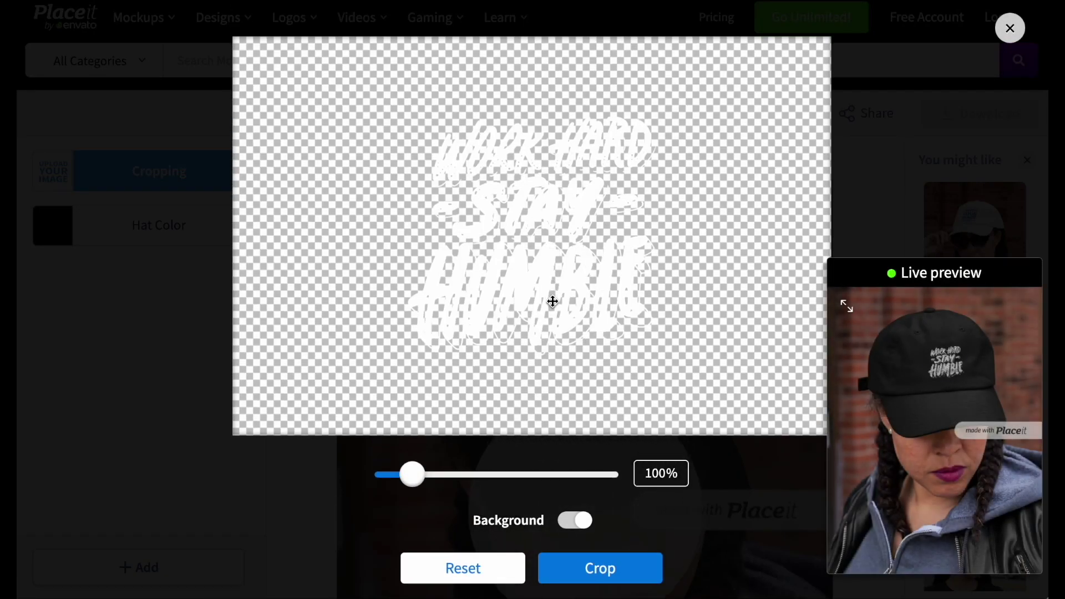
- Zoom the 'Work Hard Stay Humble' design to 155%, centre it on the cap, and crop
left_click_drag(547, 271, 542, 266)
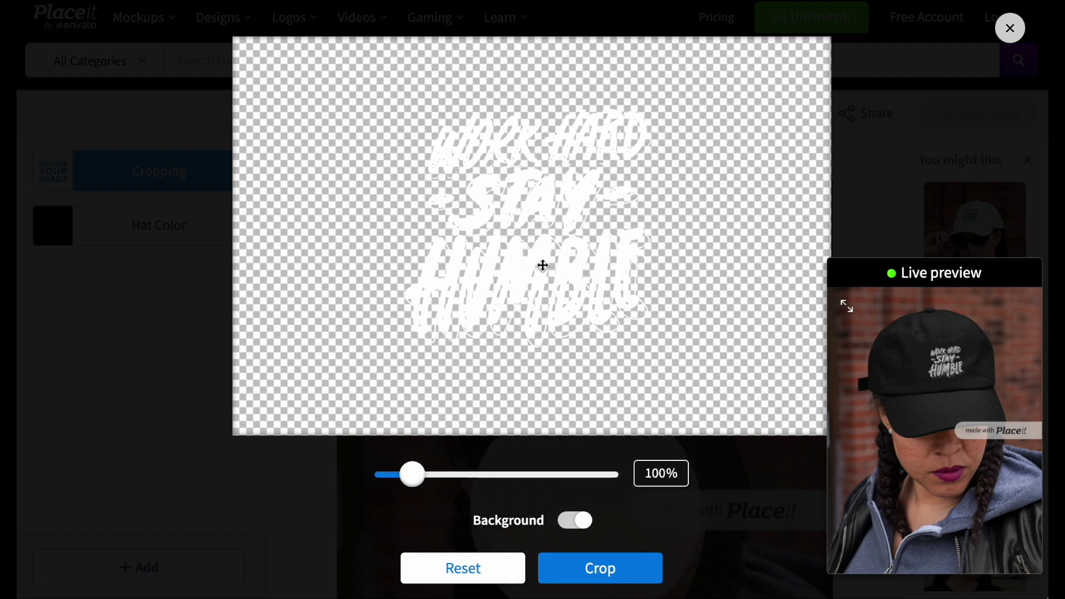
left_click_drag(414, 475, 444, 463)
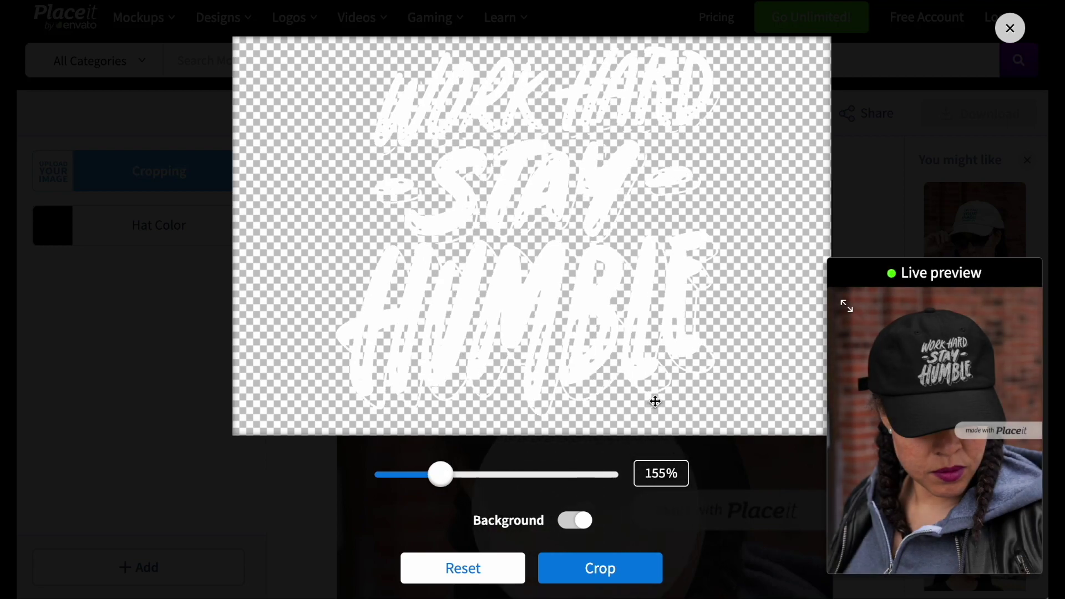
mouse_move(528, 313)
left_mouse_down()
mouse_move(508, 312)
mouse_move(520, 307)
left_mouse_up()
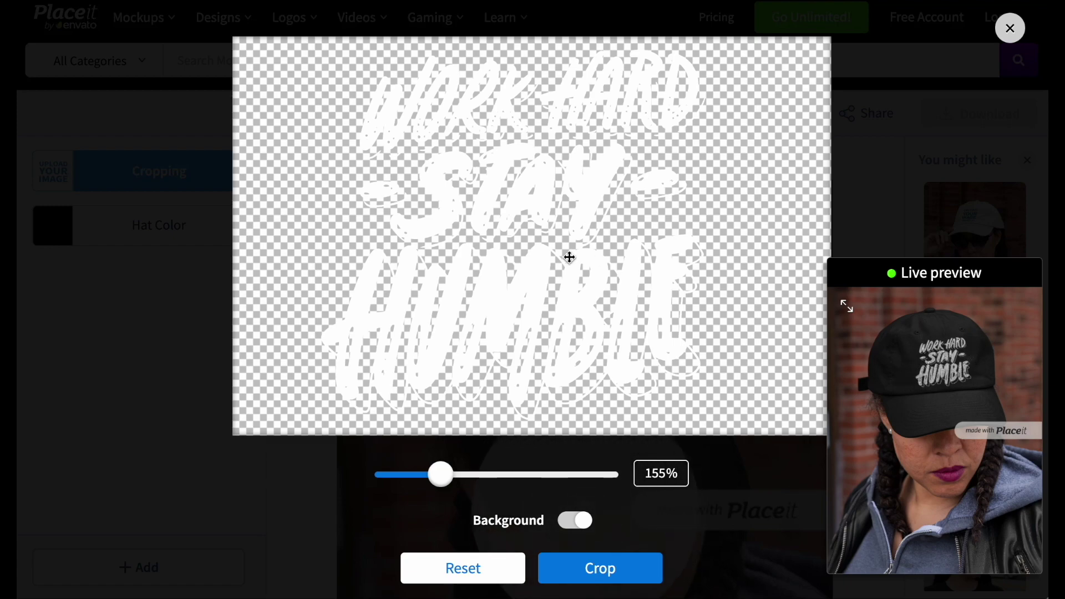
left_click_drag(559, 238, 562, 232)
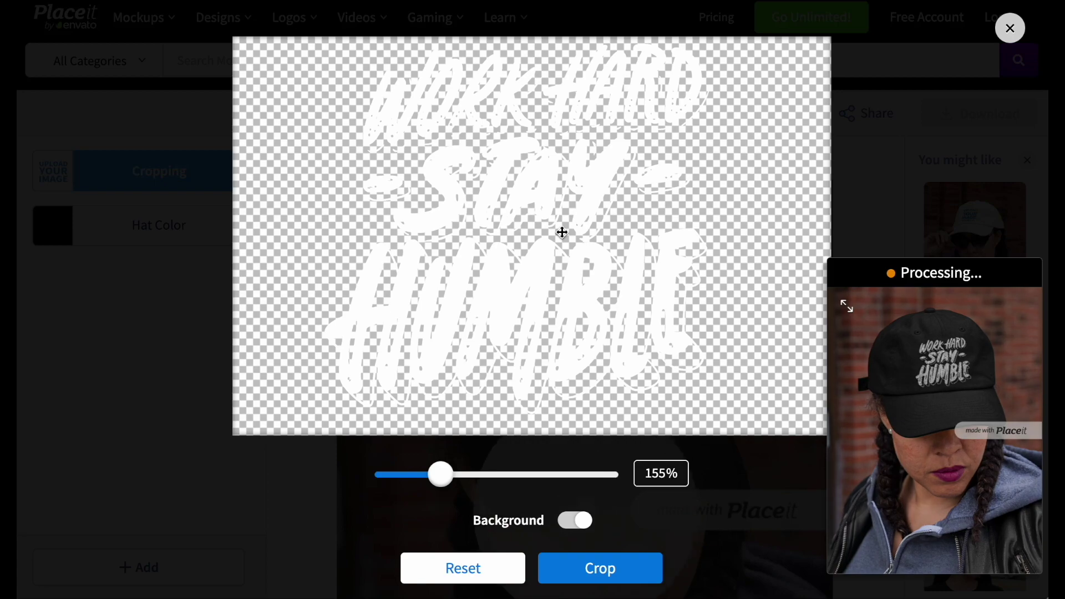
left_click_drag(562, 232, 568, 235)
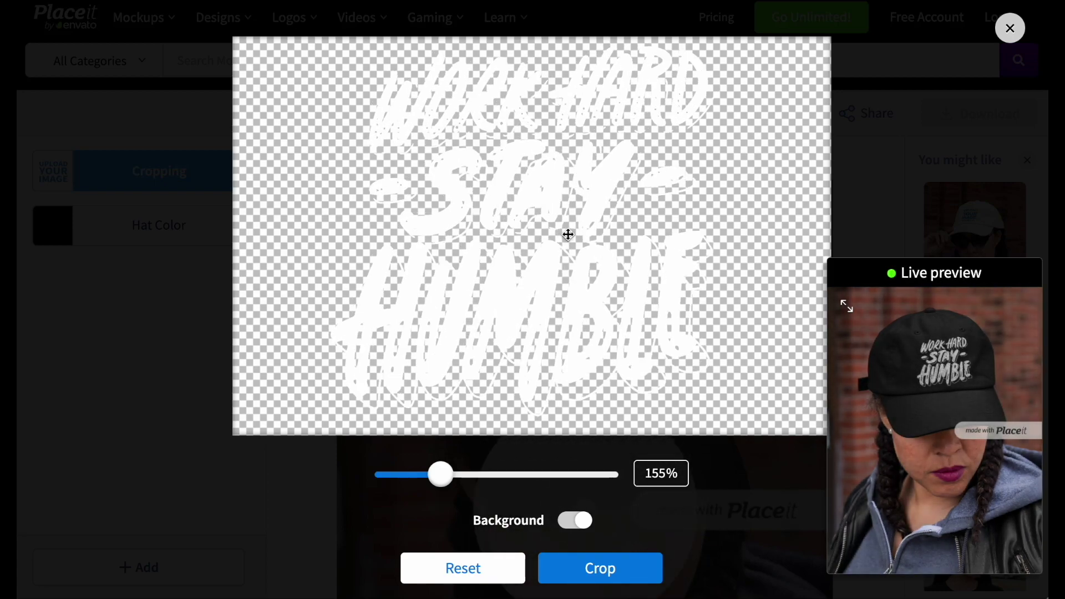
left_click_drag(569, 233, 566, 232)
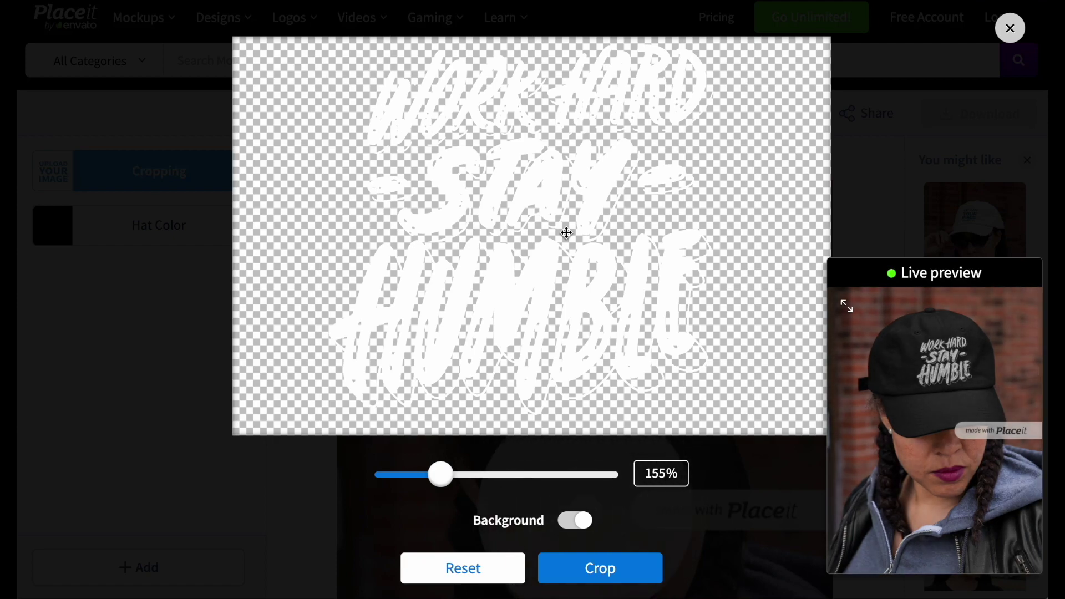
left_click_drag(566, 233, 568, 233)
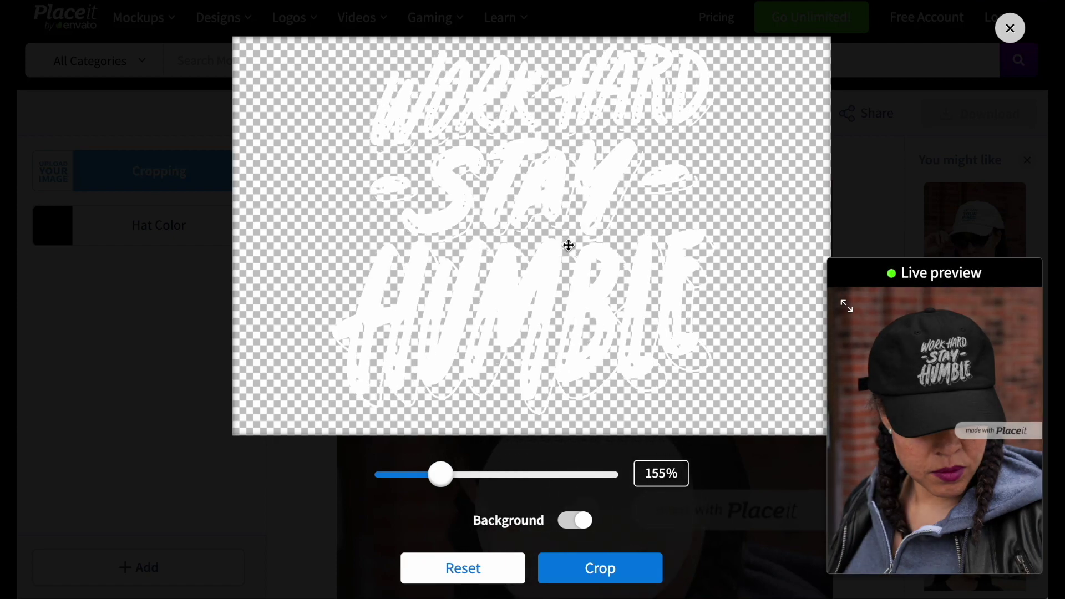
left_click(596, 574)
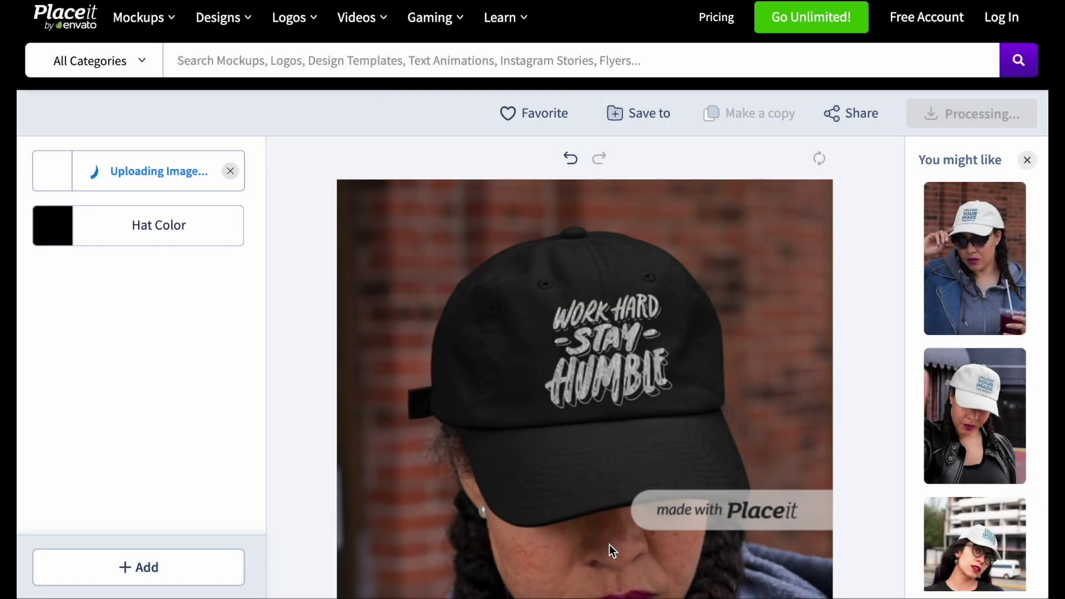
- Download the hat mockup as dad-hat-mockup-of-a-woman-with-braided-hair-32431.png and view it
scroll(610, 542, "down", 3)
scroll(610, 540, "down", 2)
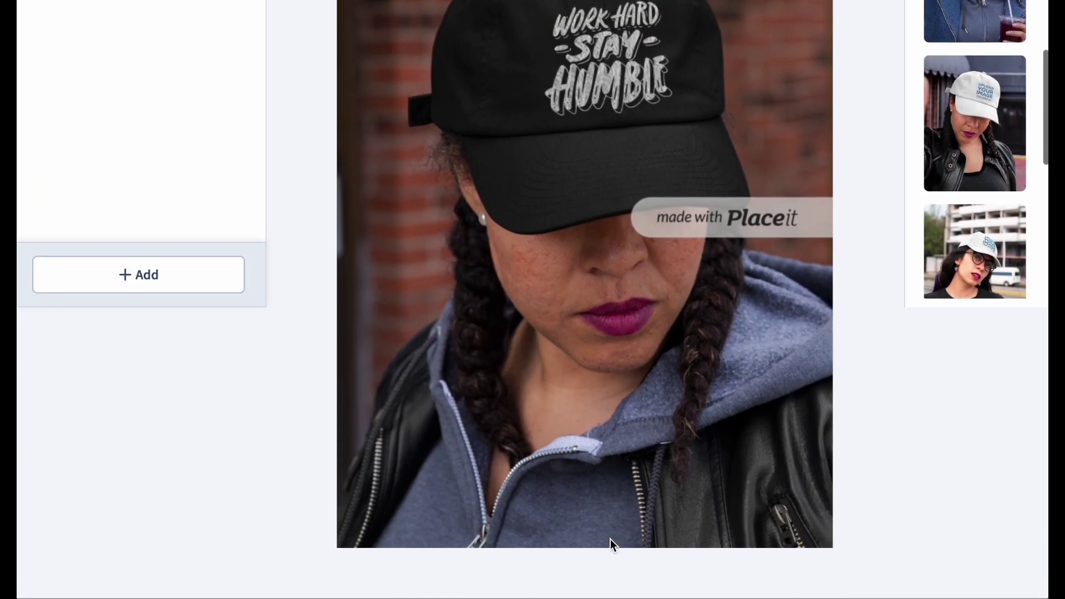
scroll(610, 539, "up", 4)
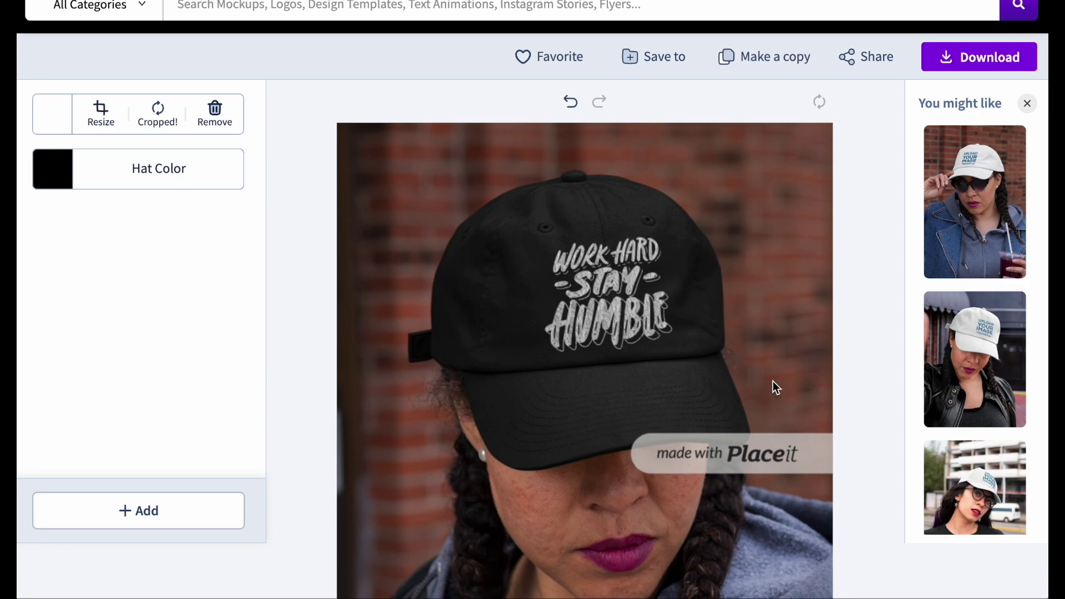
left_click(975, 70)
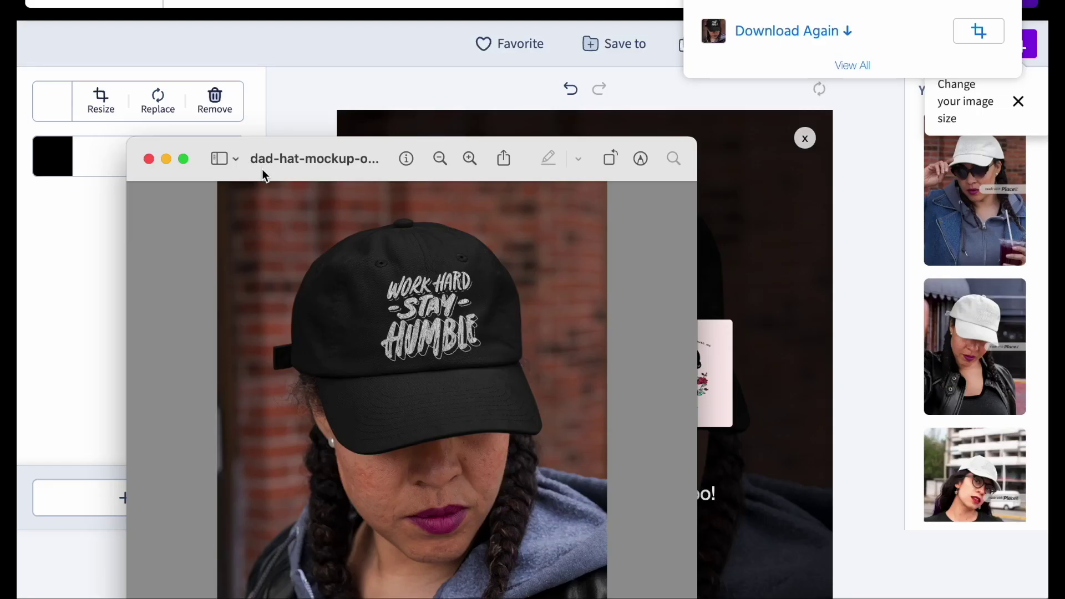
left_click_drag(262, 169, 376, 53)
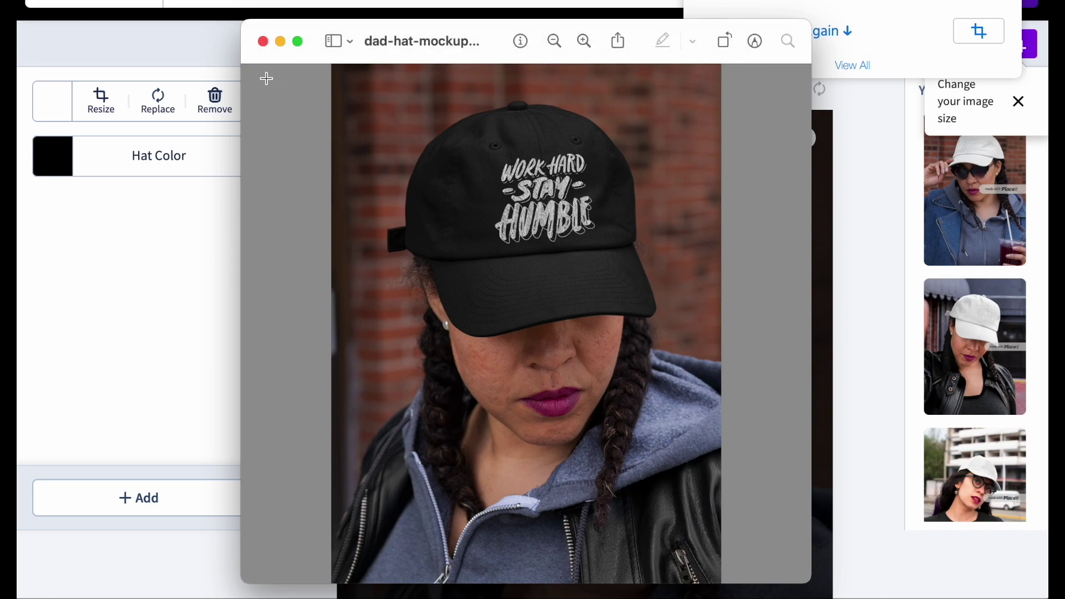
- Minimize the Preview window showing the downloaded dad hat mockup
left_click(282, 42)
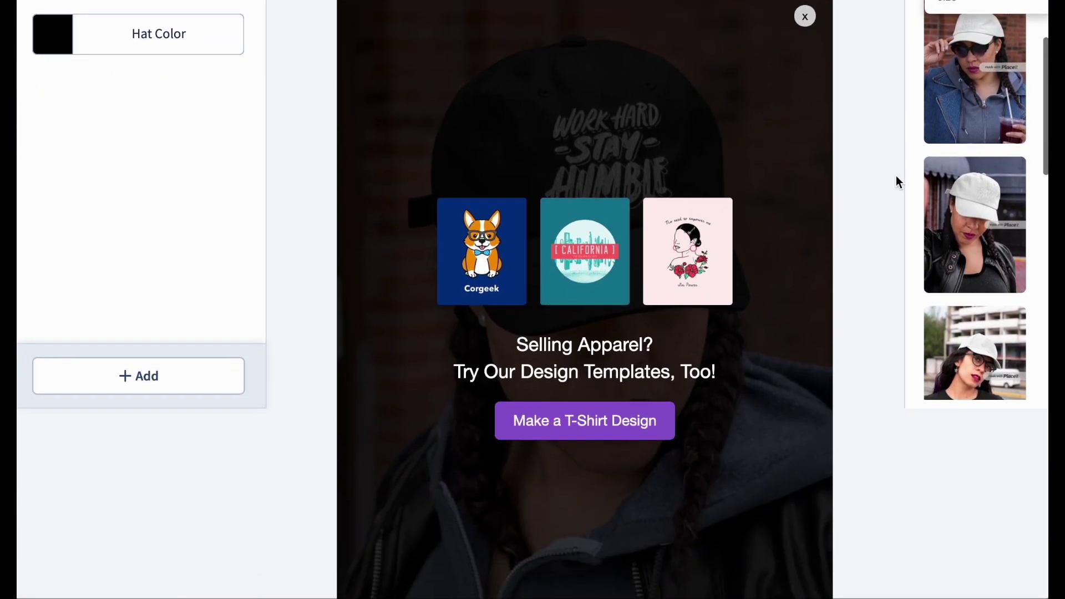
- Scroll through the dad hat mockup editor page and return to the top
scroll(896, 175, "down", 10)
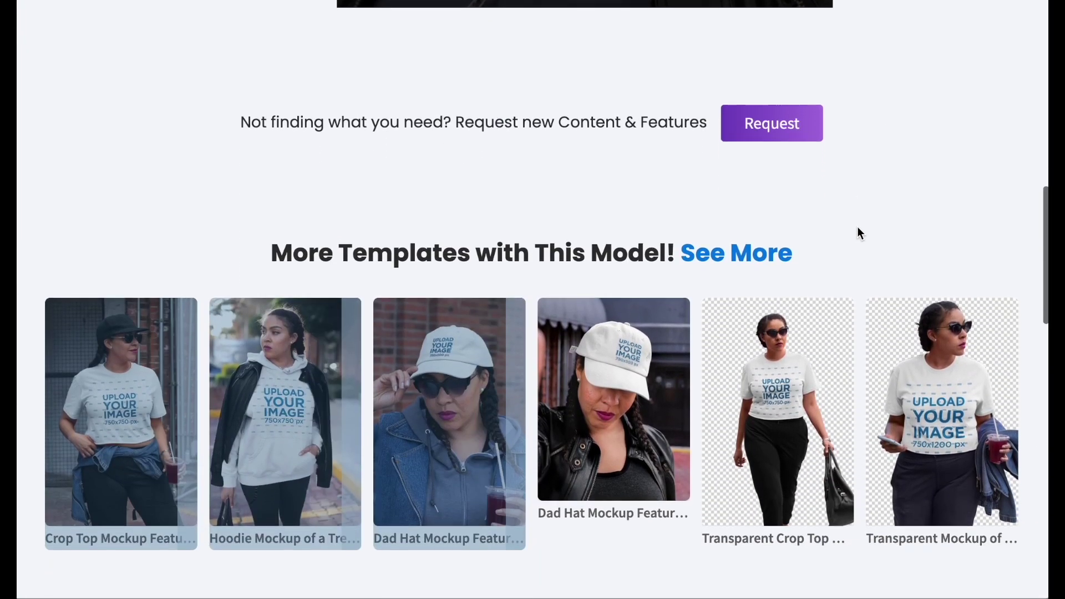
scroll(857, 226, "down", 8)
scroll(790, 312, "up", 4)
scroll(790, 313, "down", 3)
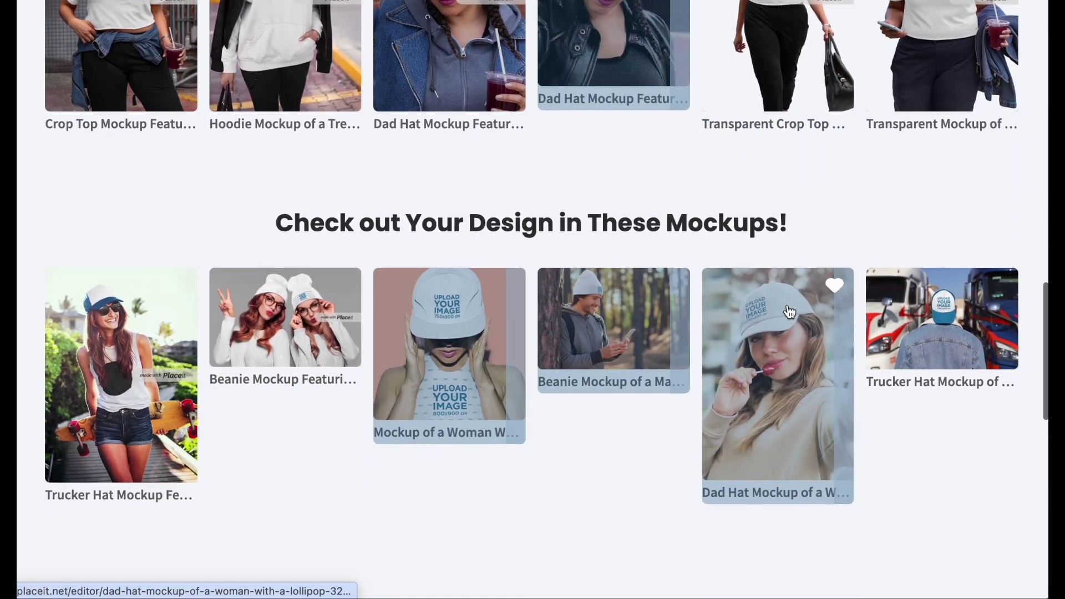
scroll(790, 312, "down", 5)
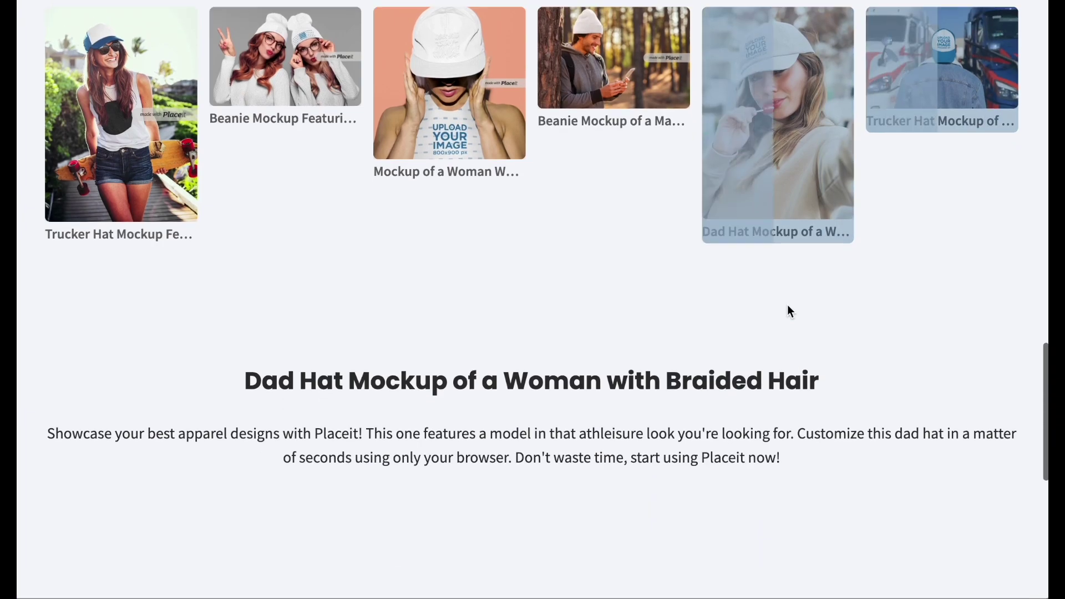
scroll(790, 312, "up", 6)
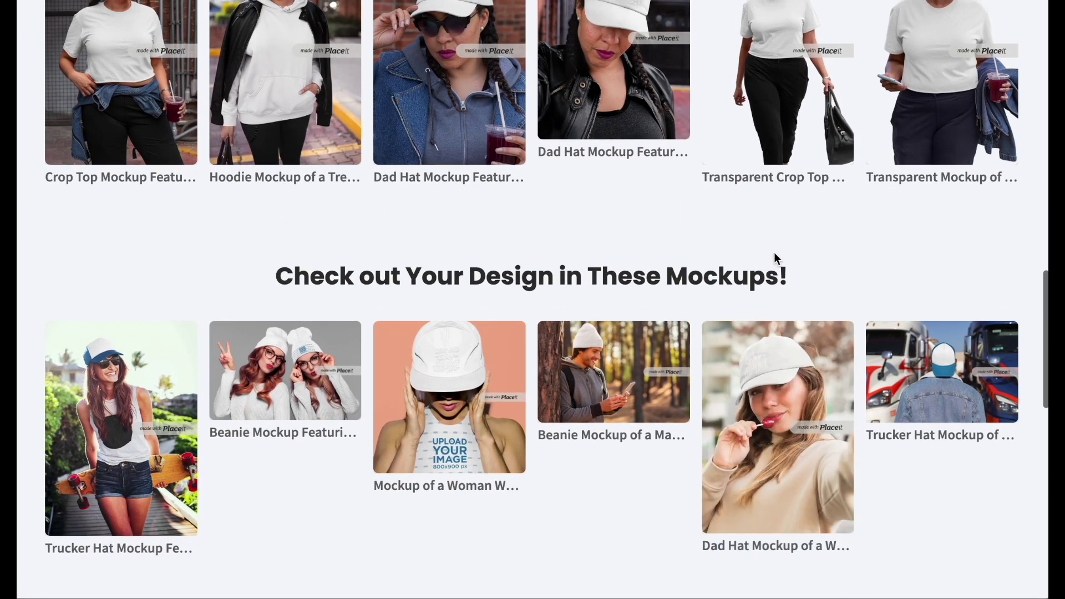
scroll(774, 254, "up", 3)
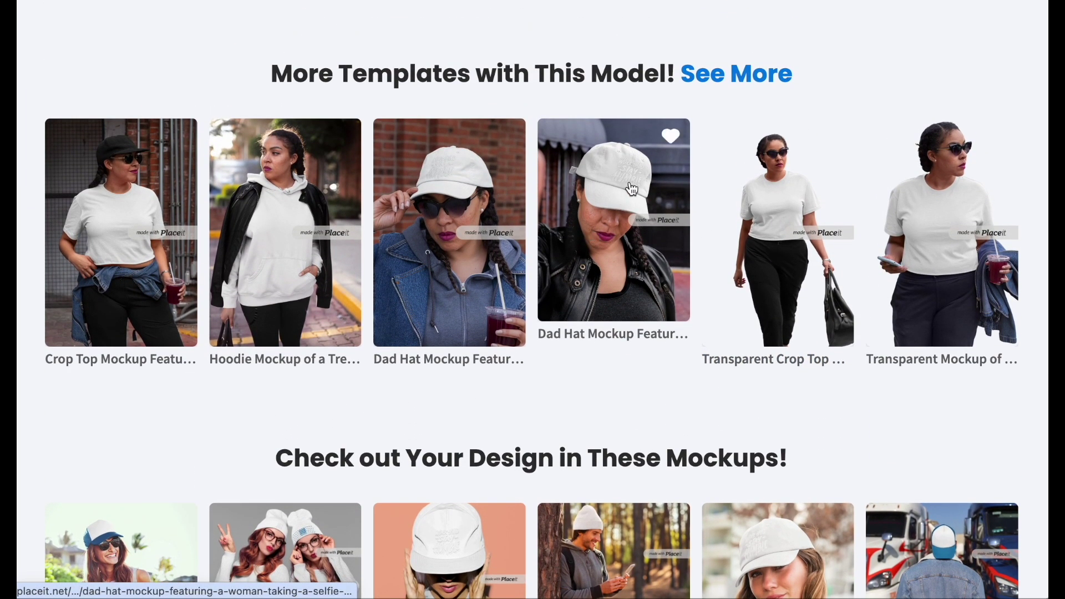
scroll(546, 236, "down", 12)
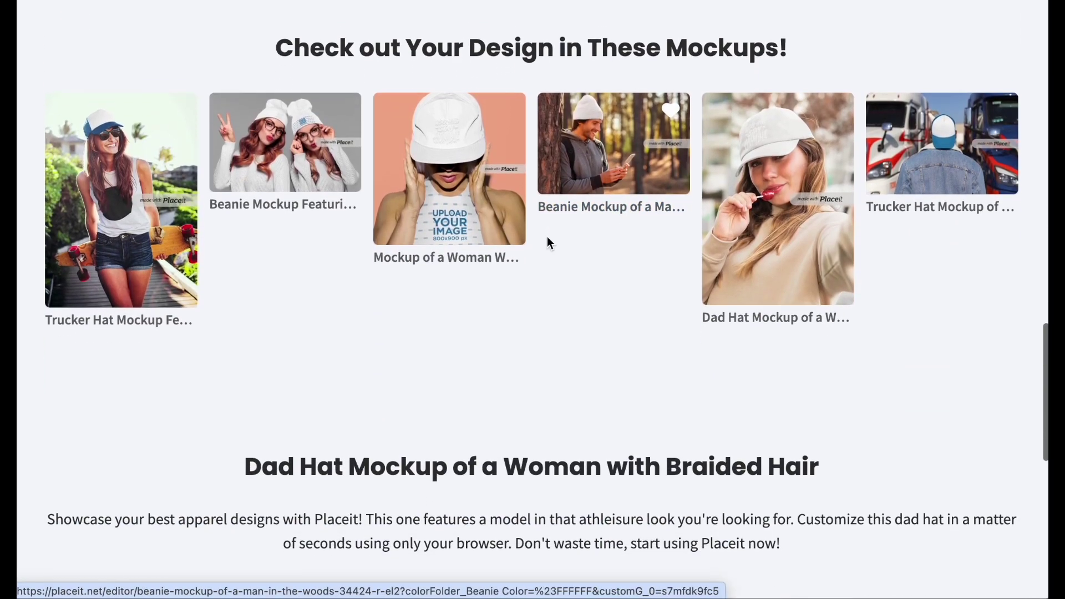
scroll(547, 236, "up", 18)
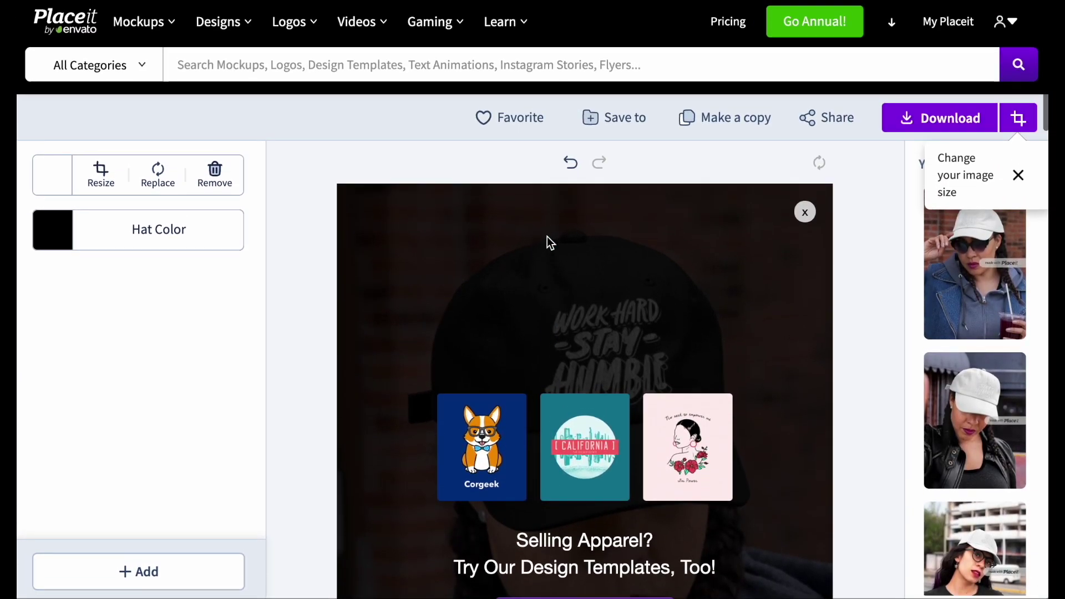
- Go to the Phone Cases mockups under Mockups > Print on Demand
mouse_move(188, 14)
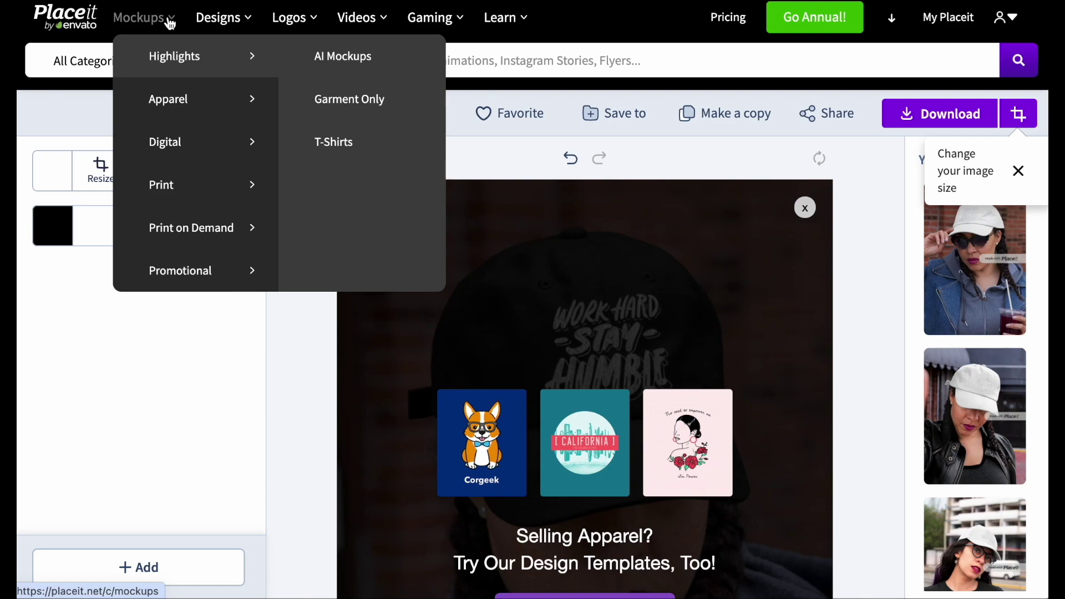
mouse_move(219, 181)
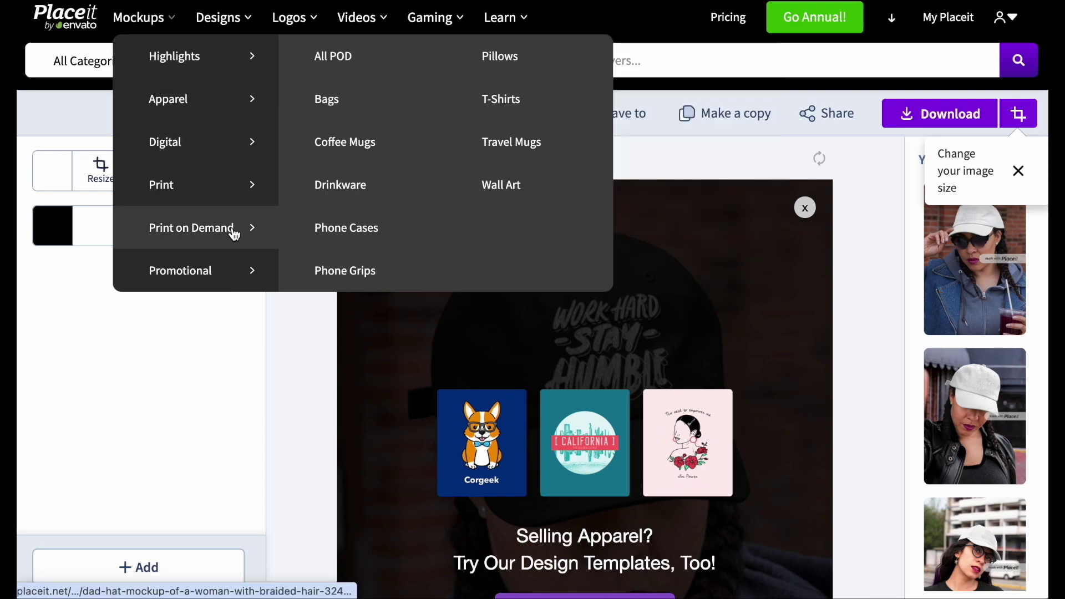
mouse_move(237, 109)
mouse_move(242, 159)
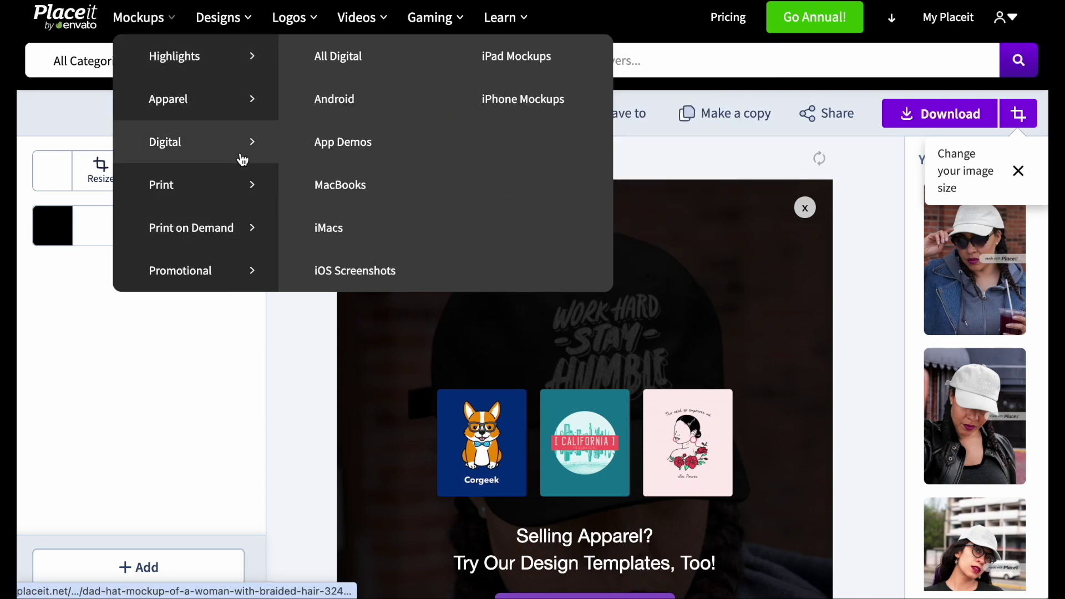
mouse_move(247, 227)
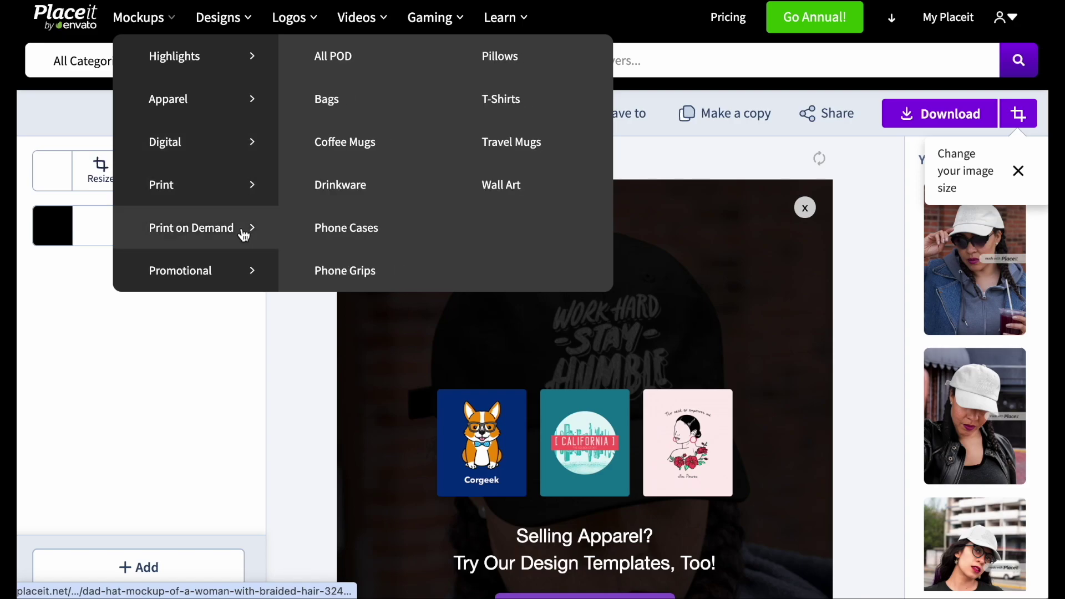
left_click(341, 230)
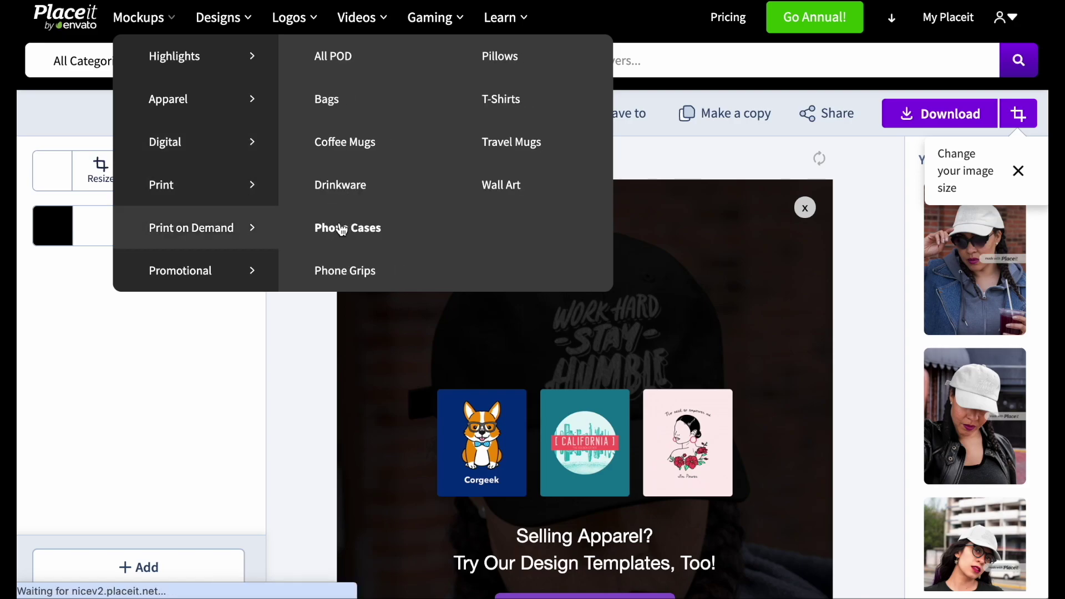
- Open the iPhone 6 Plus Case Mockup Standing Over a White Background in the editor
scroll(458, 294, "down", 6)
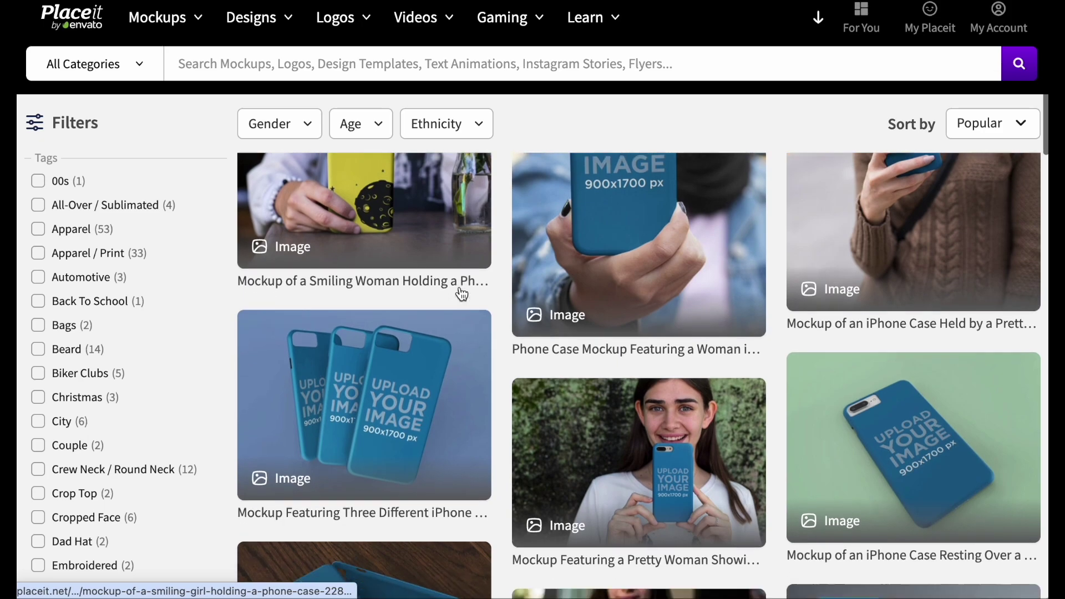
scroll(461, 293, "down", 3)
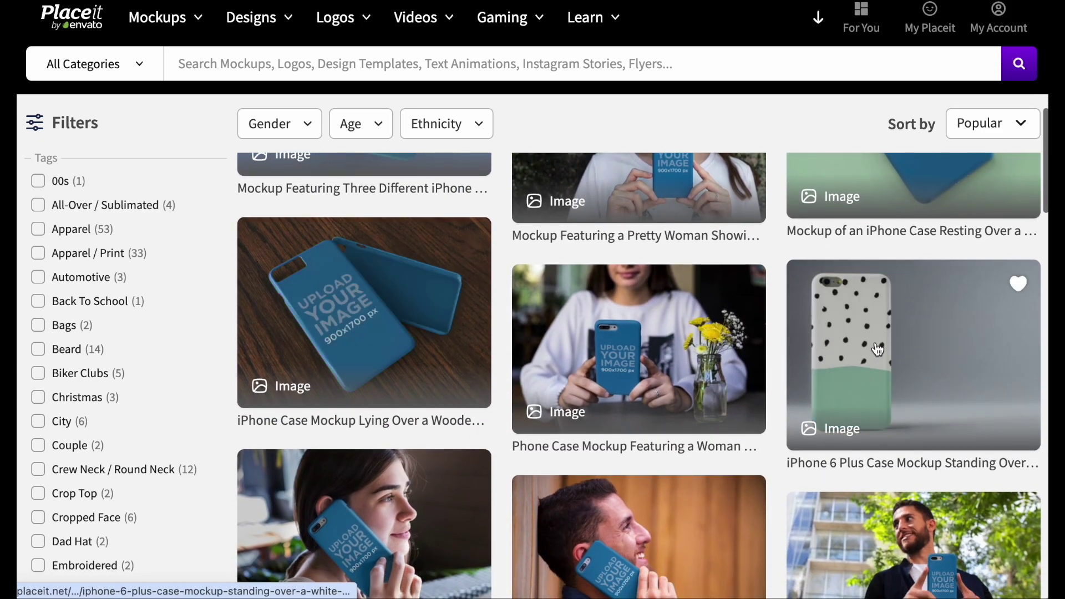
left_click(924, 350)
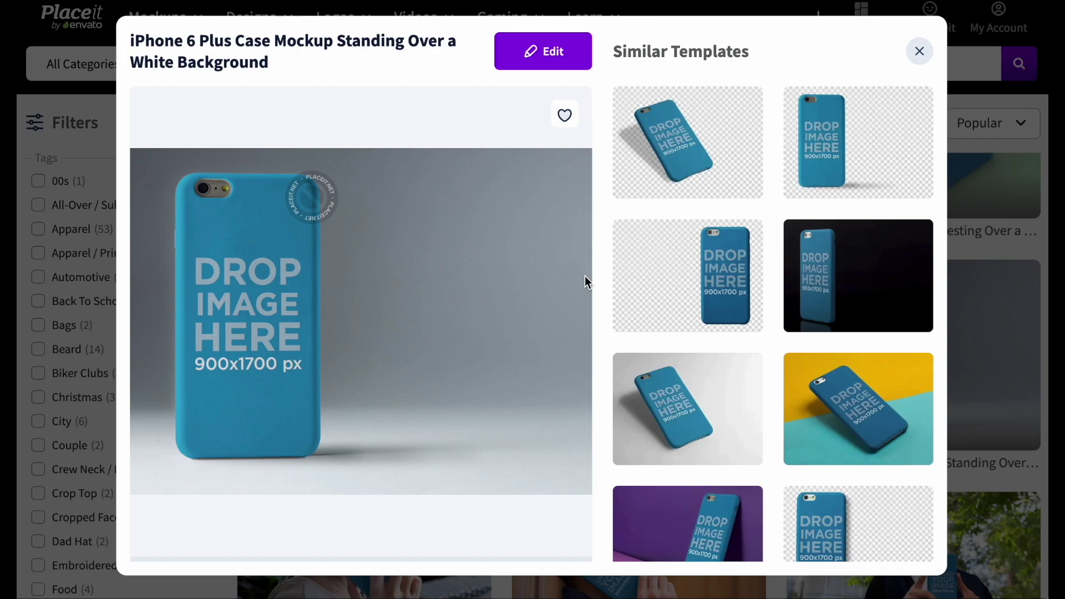
scroll(584, 275, "down", 1)
scroll(585, 275, "up", 1)
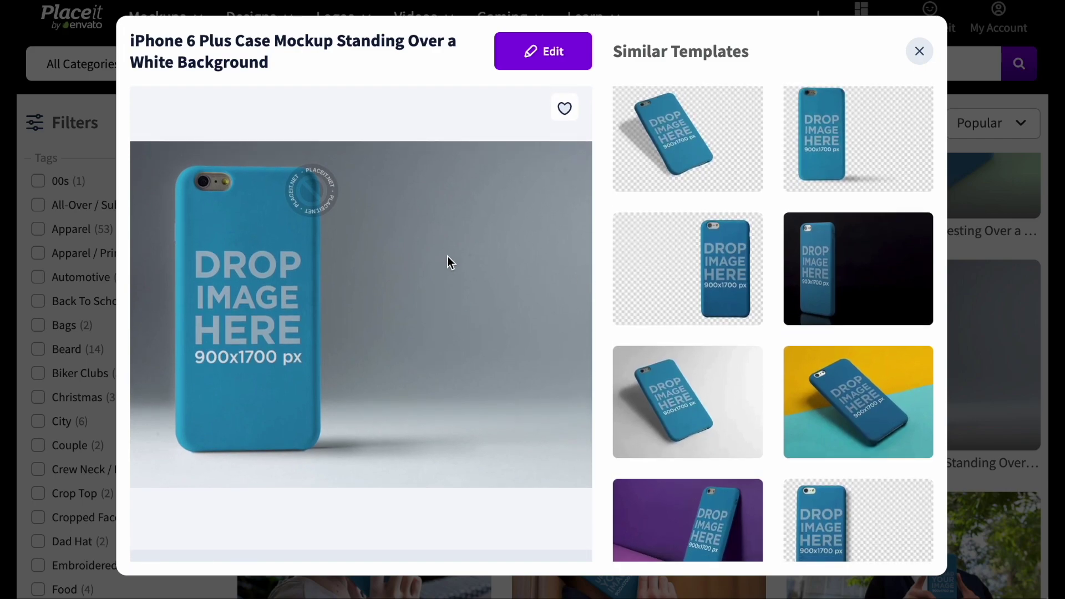
left_click(538, 61)
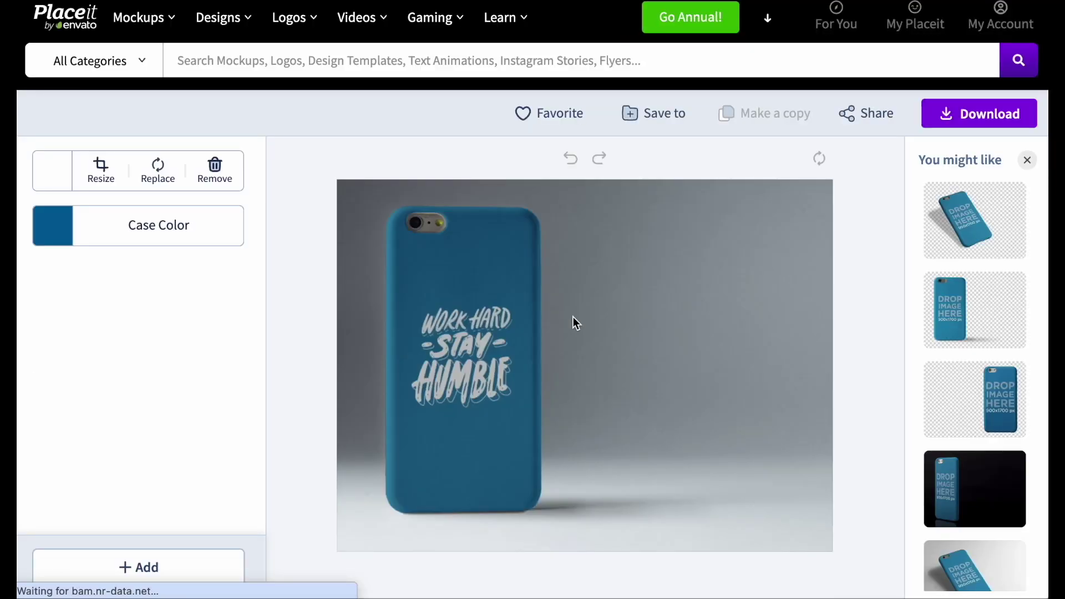
- Change the iPhone case colour to black
left_click(55, 233)
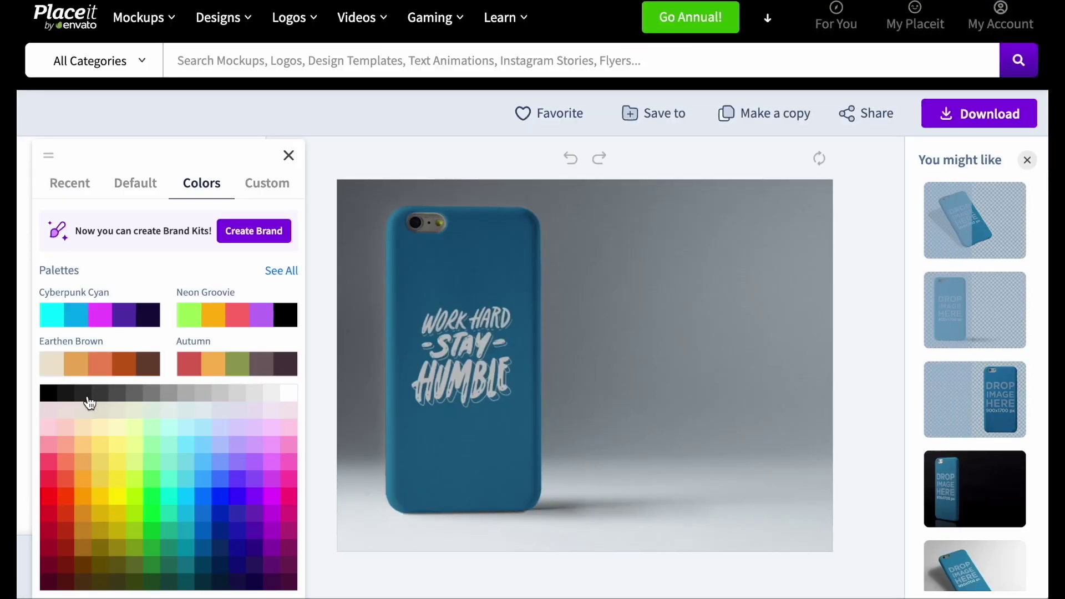
left_click(48, 393)
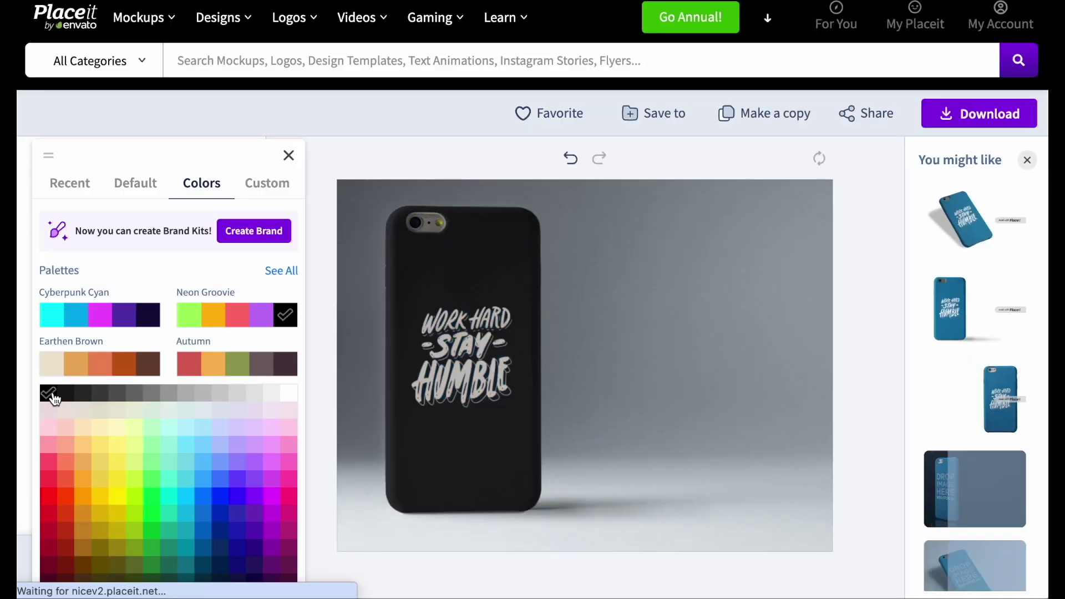
left_click(288, 156)
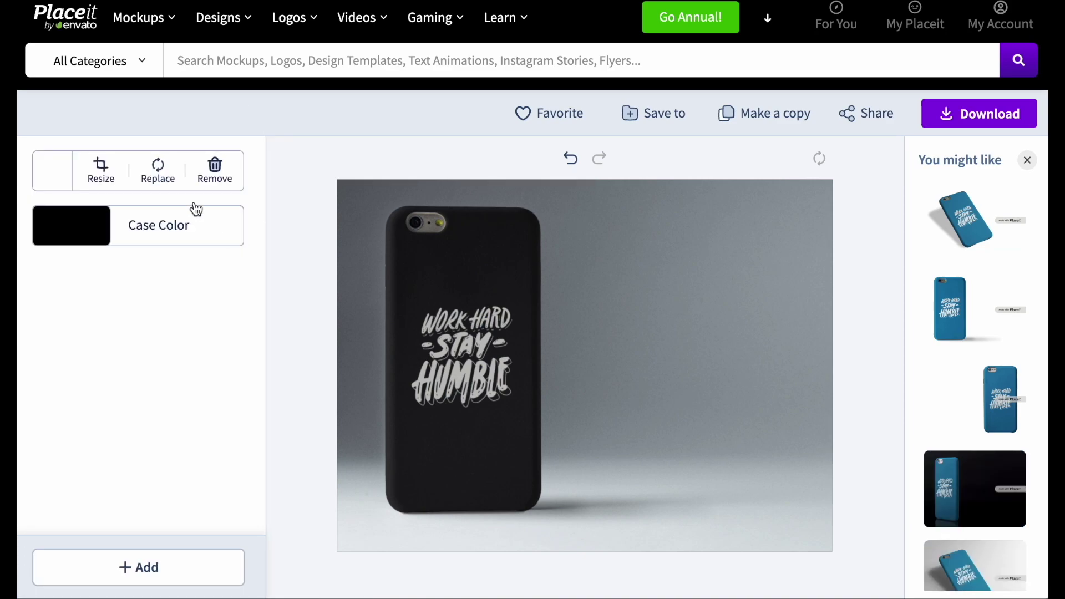
left_click(100, 176)
- Scale the Work Hard Stay Humble design down to 105%, centre it on the black case, and apply the crop
left_click_drag(543, 210, 553, 401)
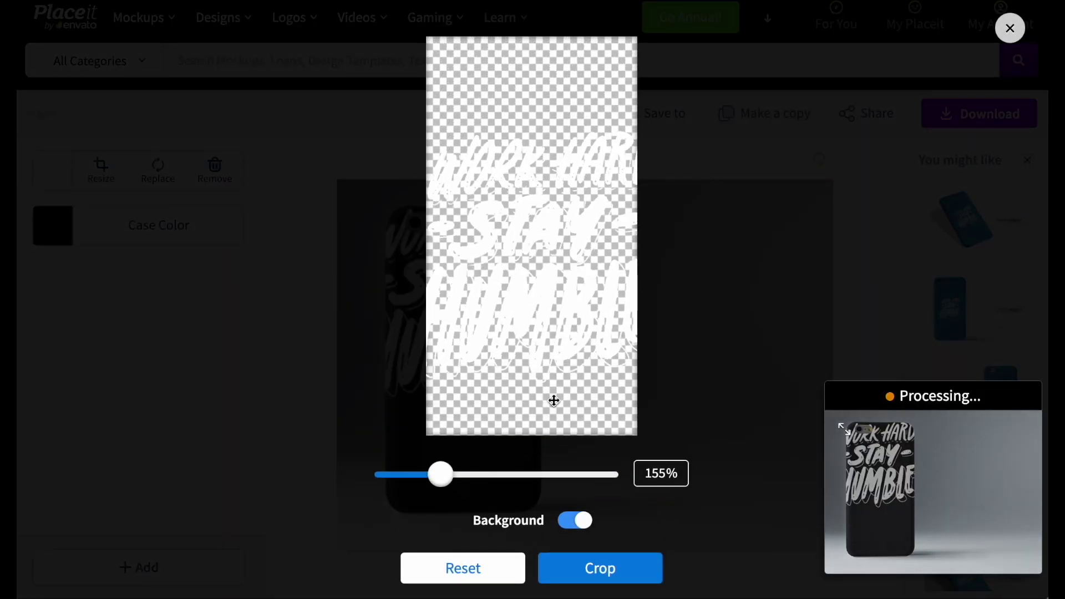
mouse_move(440, 474)
left_mouse_down()
mouse_move(411, 474)
mouse_move(422, 476)
left_mouse_up()
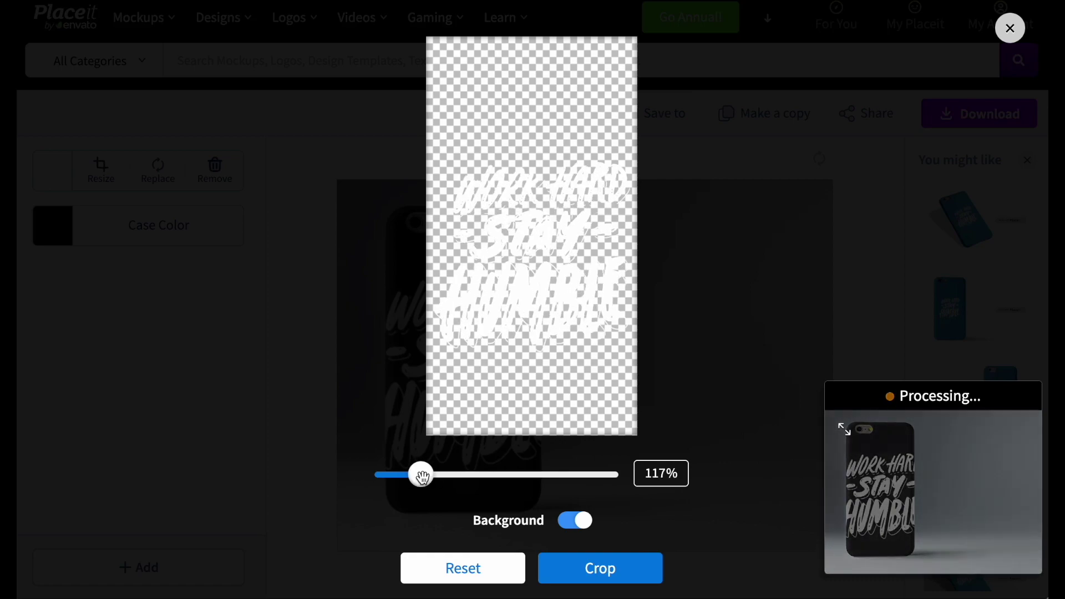
left_click_drag(551, 228, 546, 201)
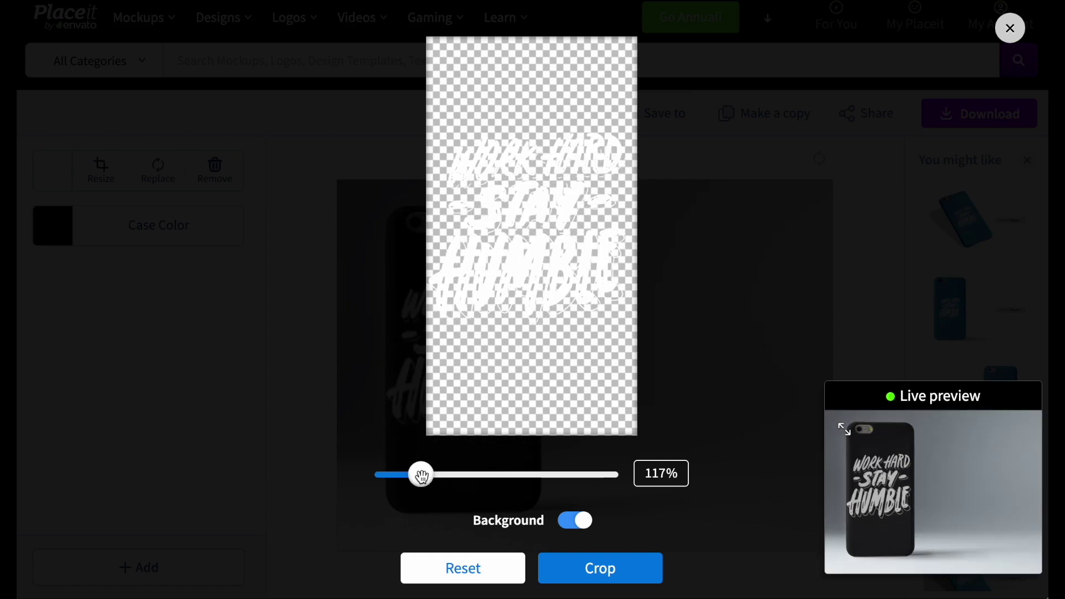
left_click_drag(421, 475, 414, 474)
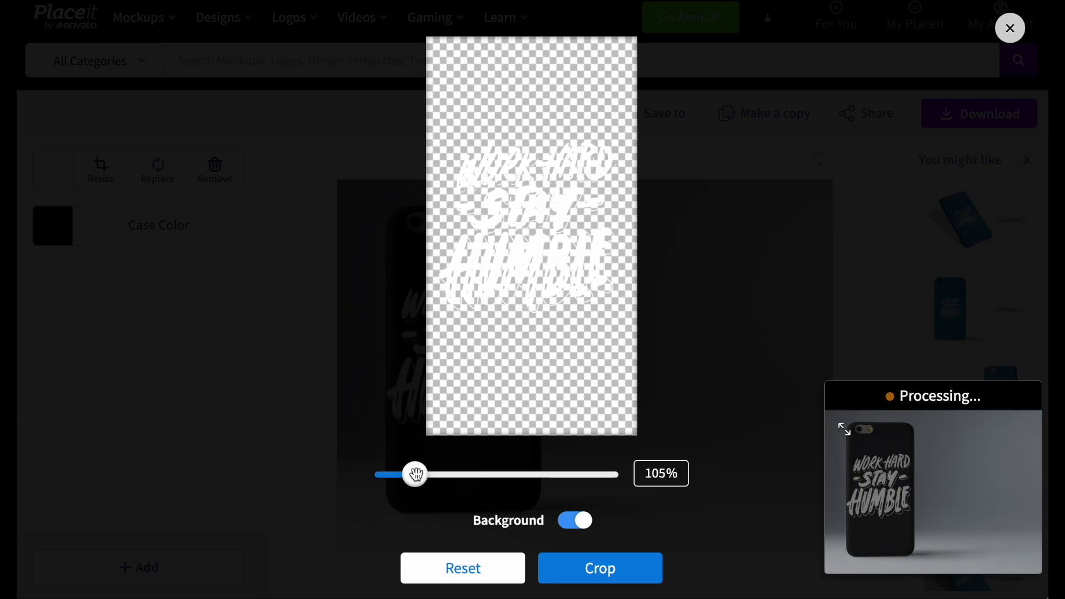
mouse_move(521, 260)
left_mouse_down()
mouse_move(516, 248)
mouse_move(522, 268)
left_mouse_up()
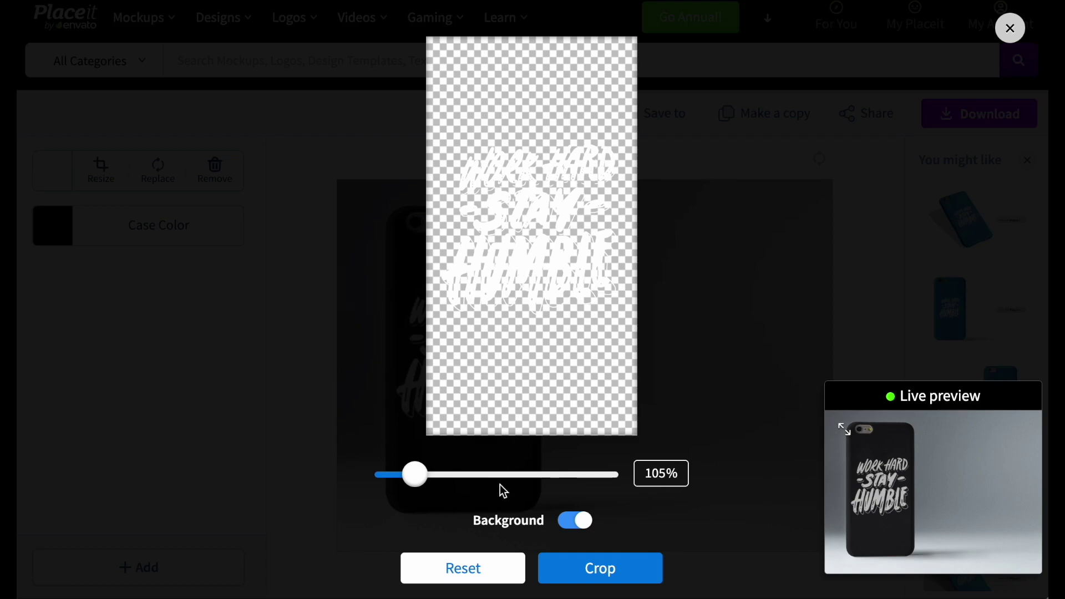
left_click(560, 561)
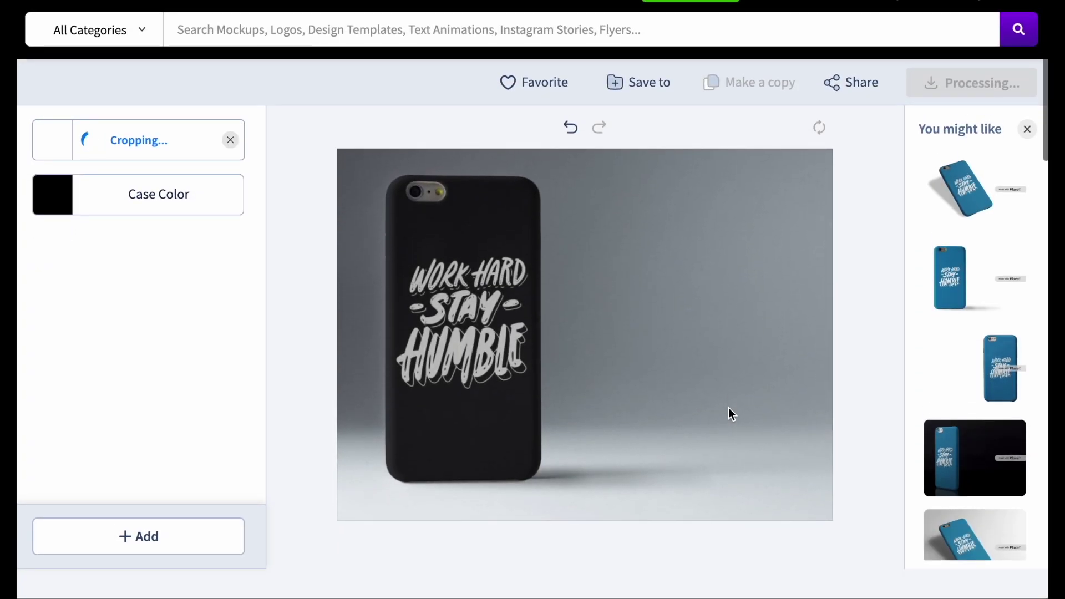
scroll(728, 414, "down", 1)
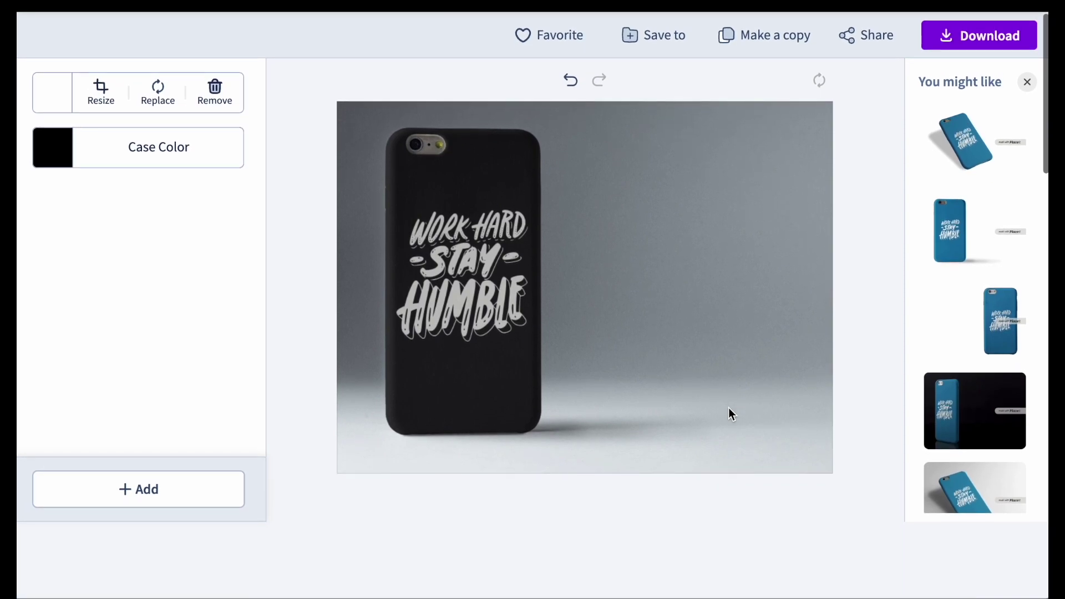
key("super+Tab")
mouse_move(654, 29)
left_mouse_down()
mouse_move(522, 108)
mouse_move(649, 93)
mouse_move(652, 32)
mouse_move(548, 111)
mouse_move(660, 52)
mouse_move(654, 45)
left_mouse_up()
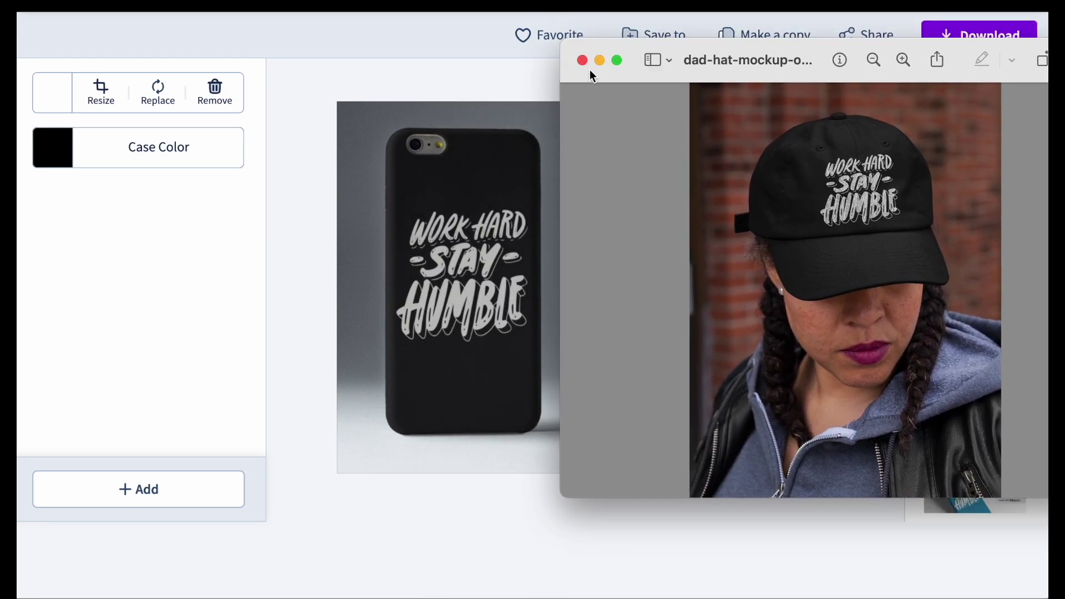
left_click(600, 60)
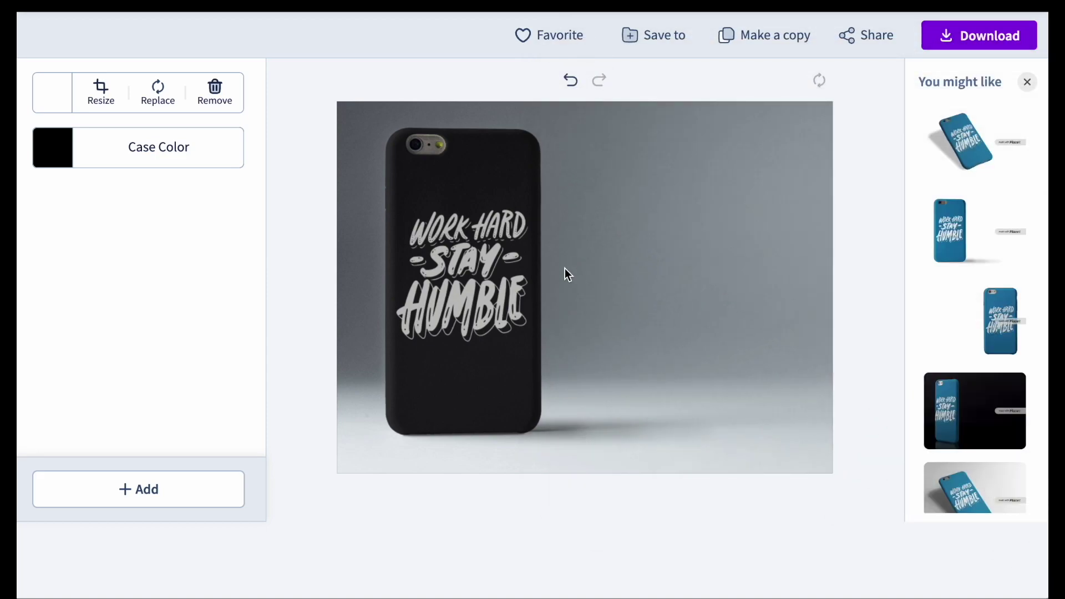